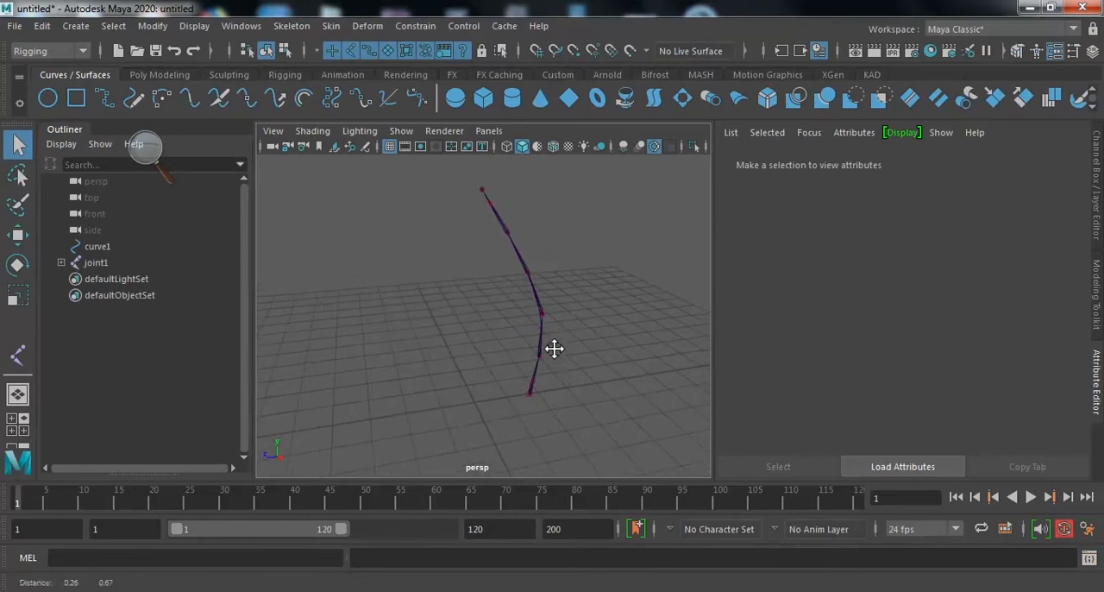
- Hide the joint chain joint1 so that only curve1 is shown
{"action": "right_click_drag", "start_coordinate": [559, 328], "coordinate": [580, 338], "text": "alt"}
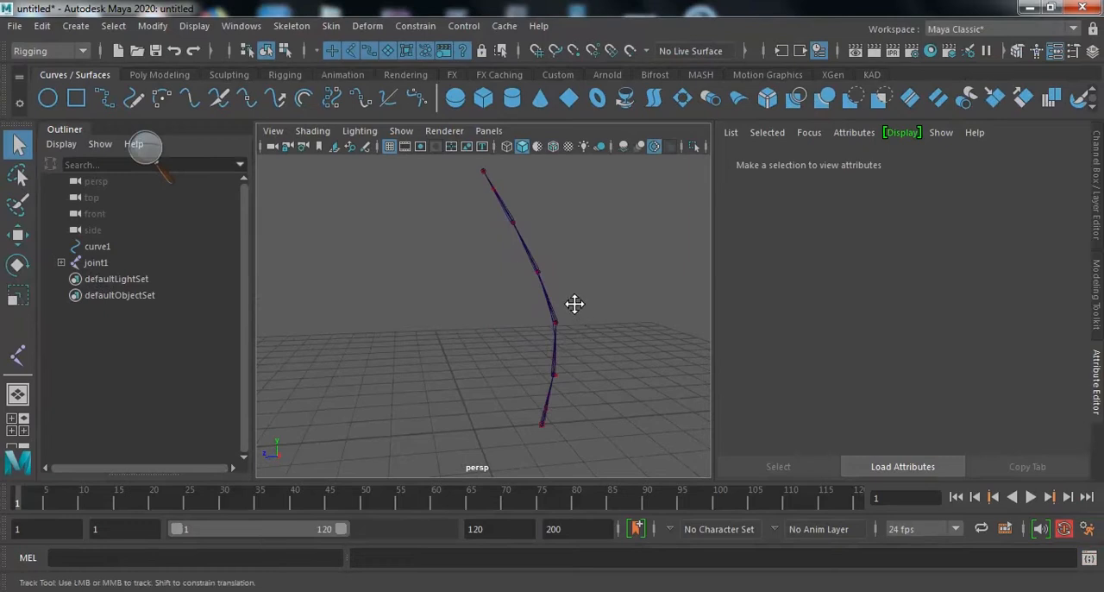
{"action": "middle_click_drag", "start_coordinate": [574, 303], "coordinate": [575, 316], "text": "alt"}
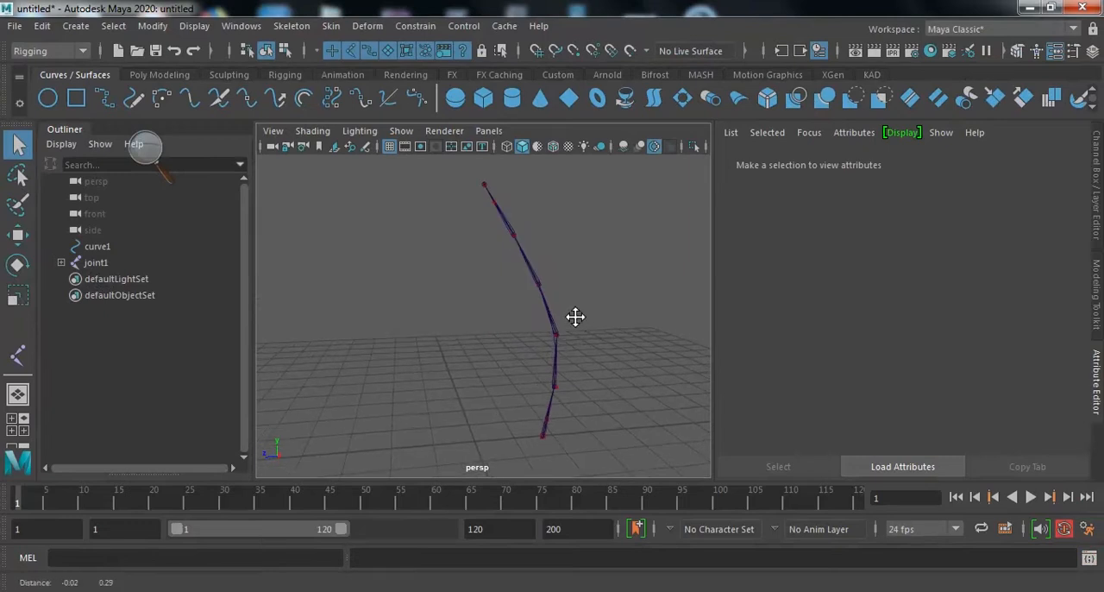
{"action": "left_click", "coordinate": [95, 263]}
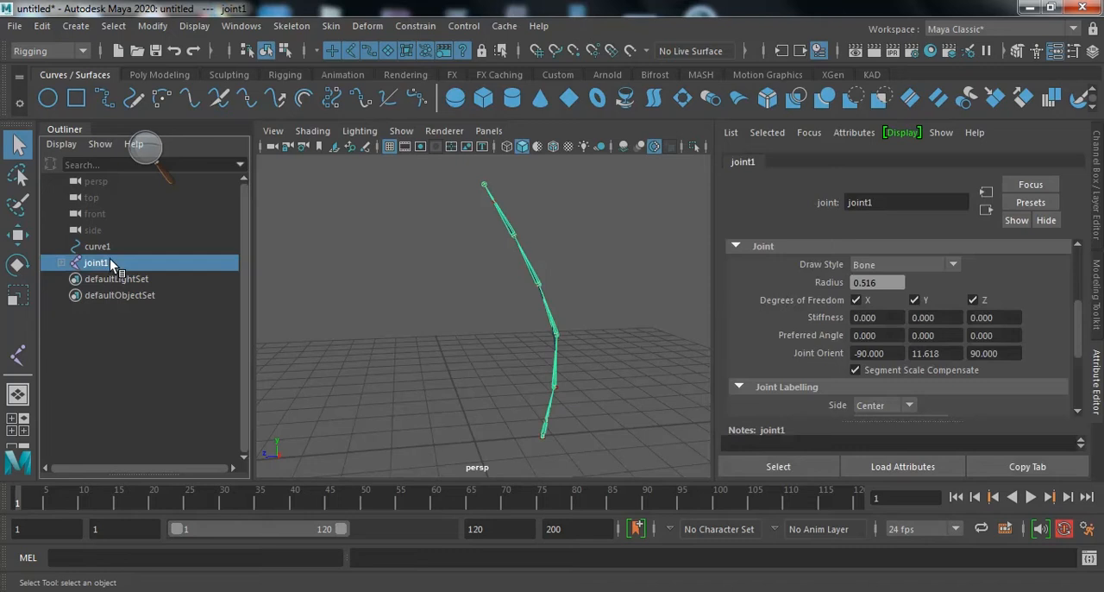
{"action": "key", "text": "ctrl+h"}
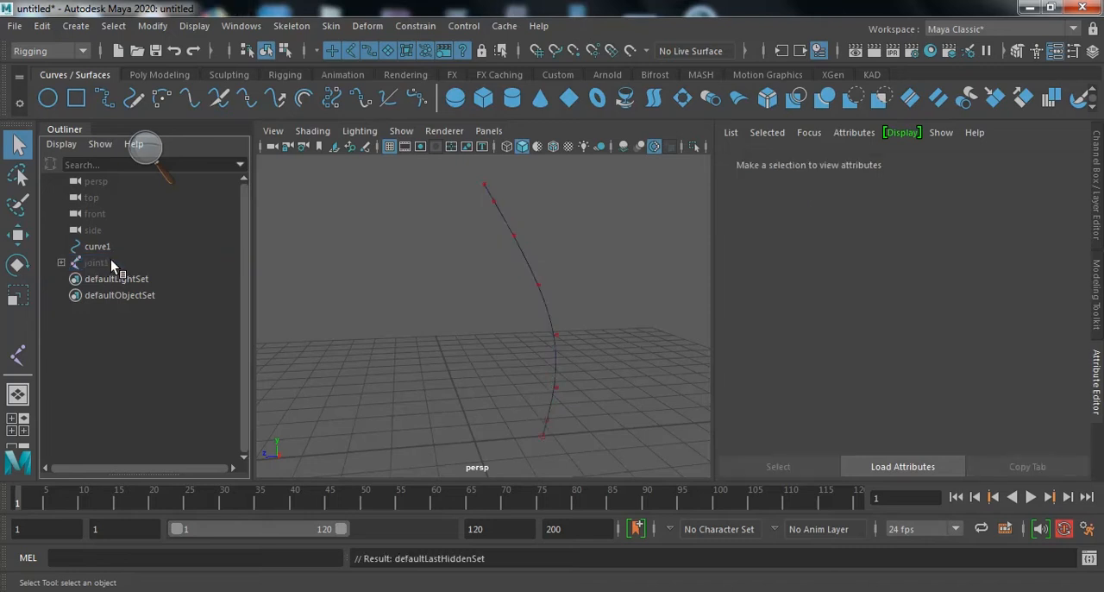
- Switch curve1 to control vertex selection and try selecting its lower, upper and middle vertices in turn
{"action": "right_click", "coordinate": [555, 388]}
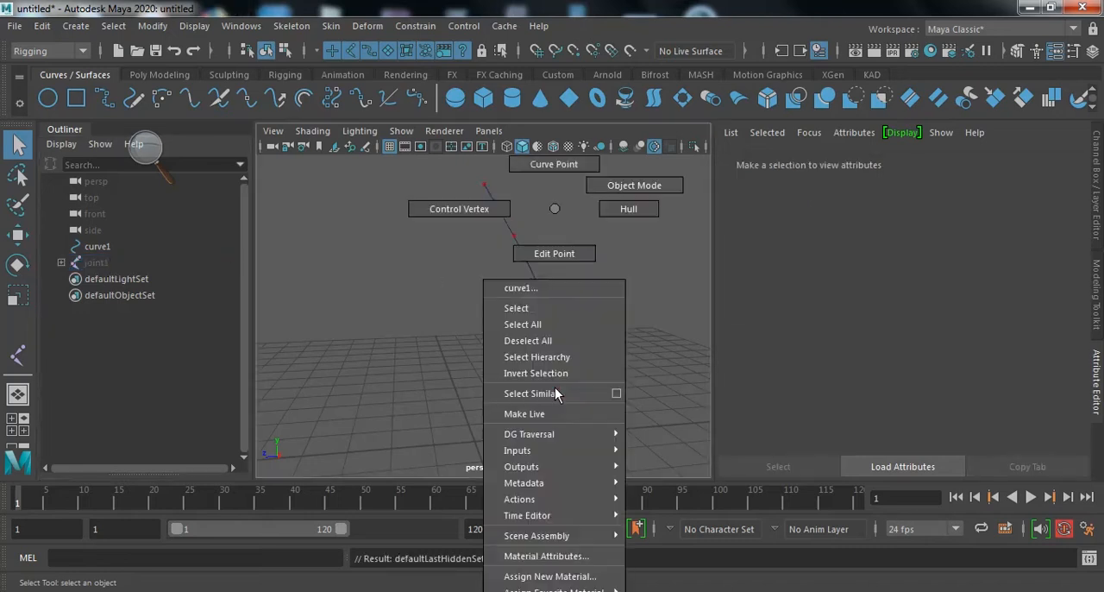
{"action": "left_click", "coordinate": [482, 218]}
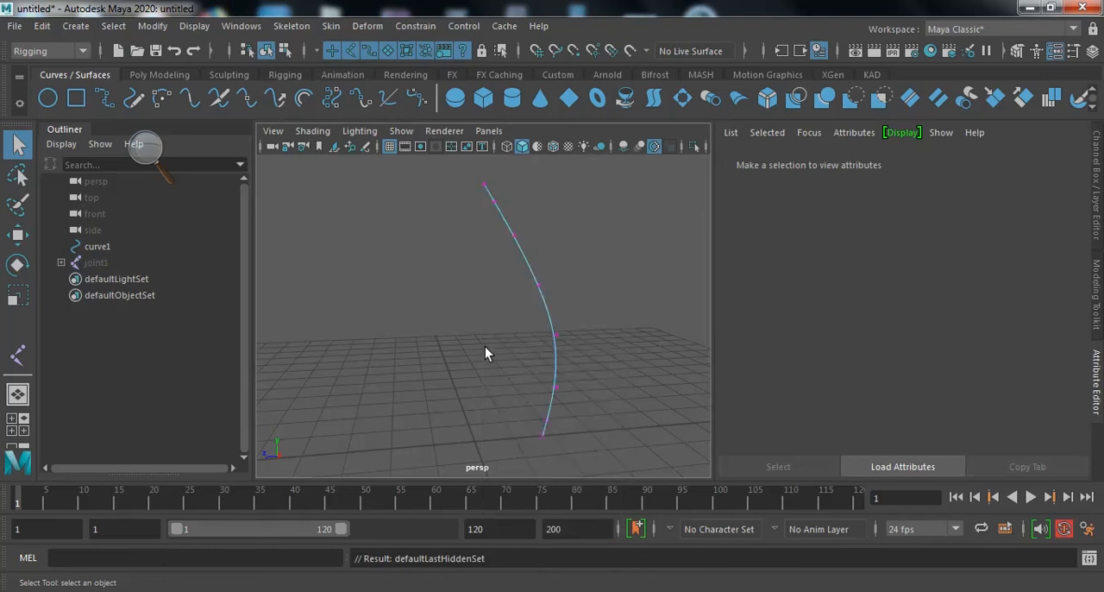
{"action": "left_click_drag", "start_coordinate": [501, 363], "coordinate": [588, 453]}
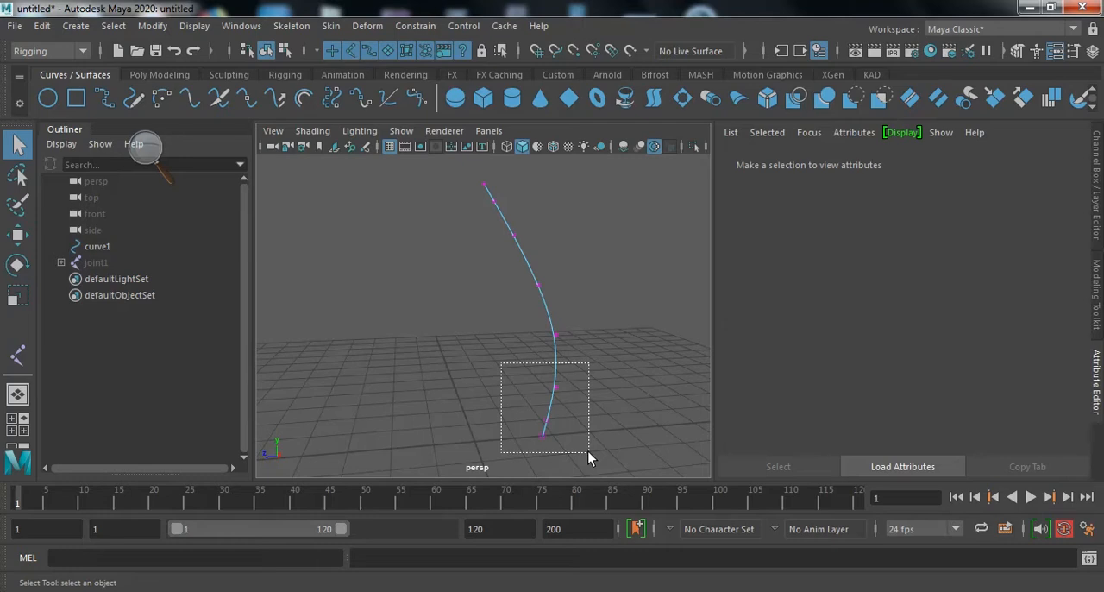
{"action": "left_click_drag", "start_coordinate": [588, 452], "coordinate": [597, 435]}
{"action": "left_click", "coordinate": [557, 423]}
{"action": "left_click_drag", "start_coordinate": [515, 321], "coordinate": [574, 453]}
{"action": "middle_click_drag", "start_coordinate": [567, 320], "coordinate": [570, 371], "text": "alt"}
{"action": "left_click_drag", "start_coordinate": [466, 229], "coordinate": [552, 310]}
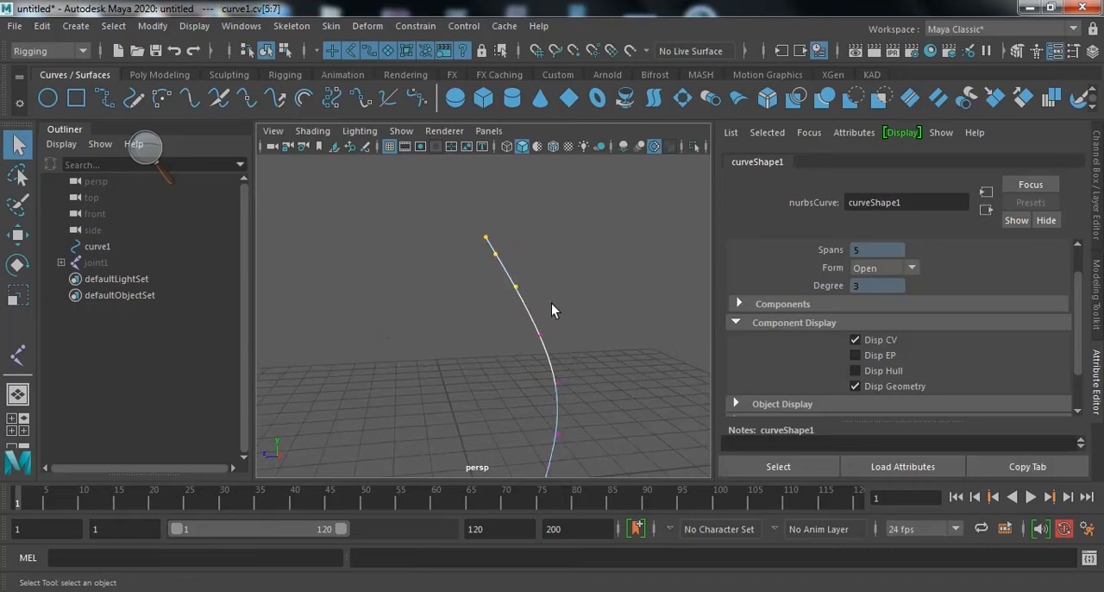
{"action": "middle_click_drag", "start_coordinate": [584, 388], "coordinate": [588, 328], "text": "alt"}
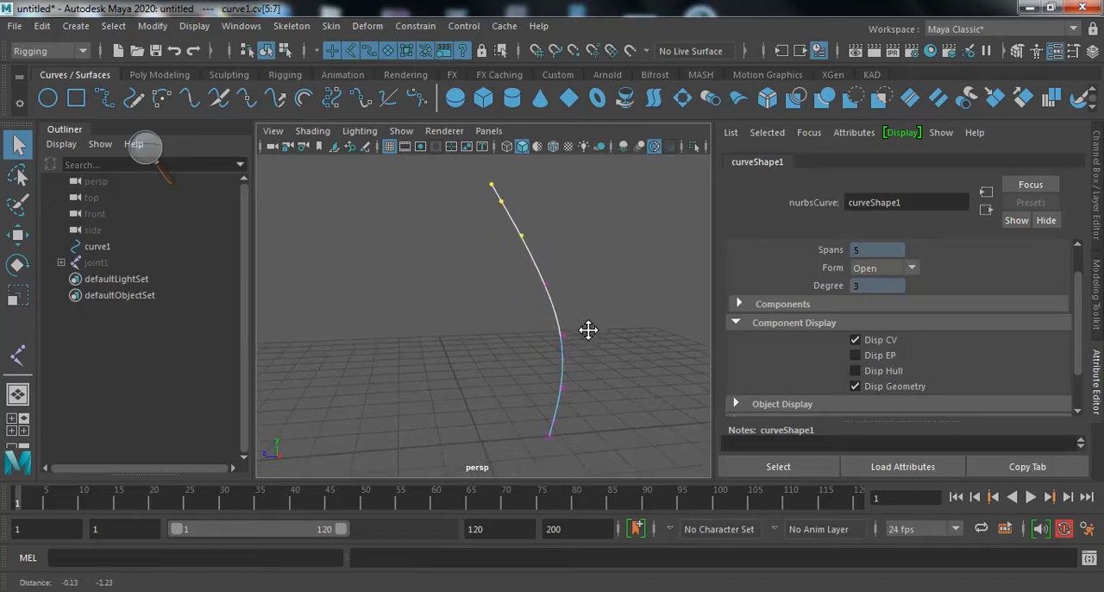
{"action": "left_click_drag", "start_coordinate": [531, 276], "coordinate": [595, 333]}
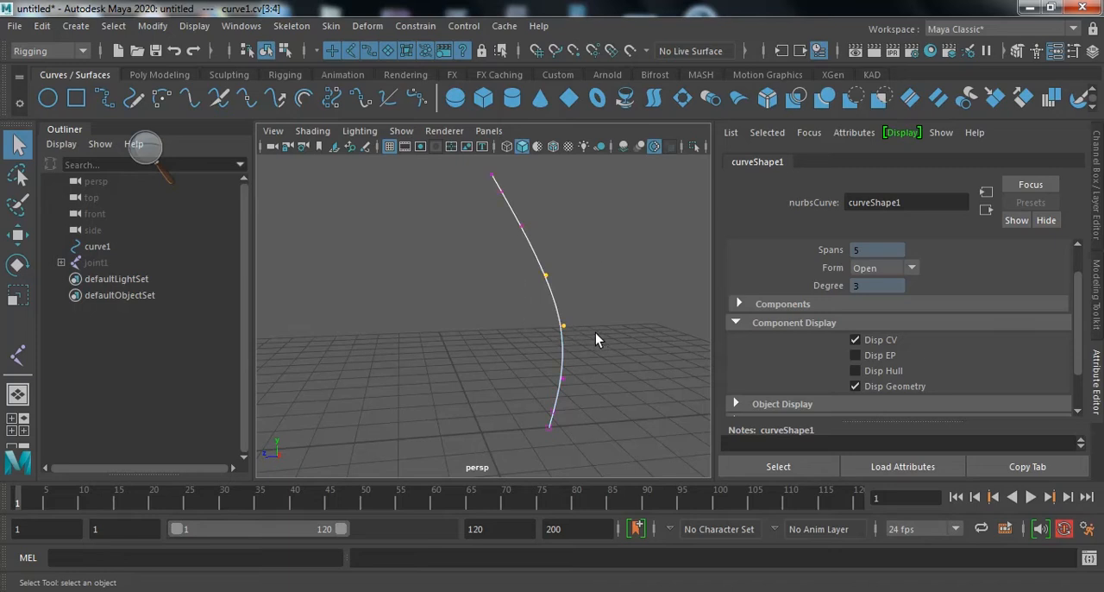
- Create a cluster from the three lowest control vertices of curve1, using the reset Cluster options
{"action": "left_click_drag", "start_coordinate": [520, 358], "coordinate": [591, 431]}
{"action": "left_click", "coordinate": [366, 26]}
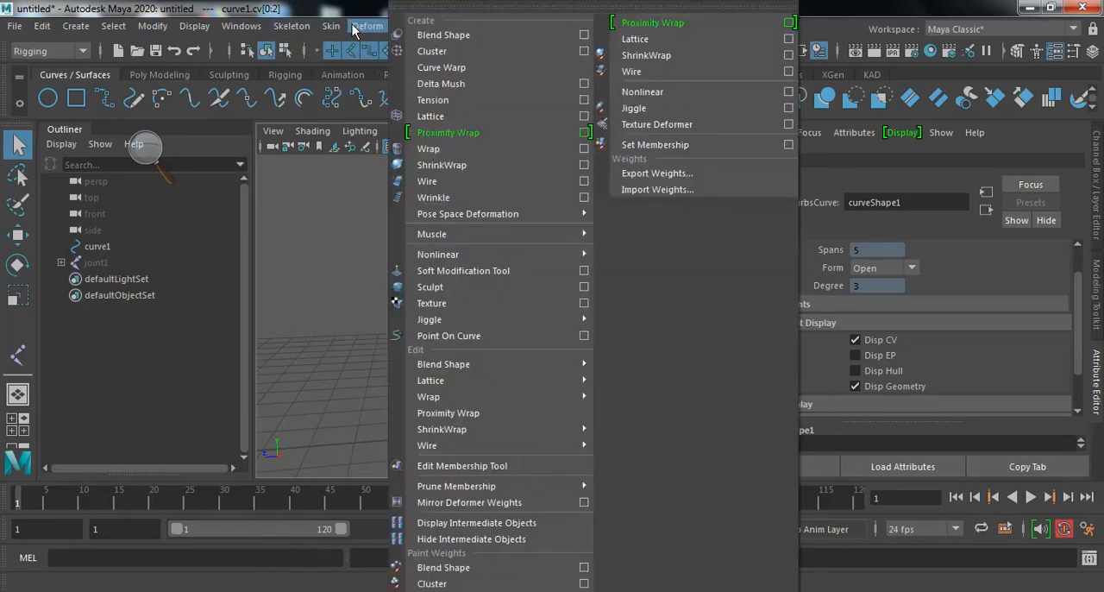
{"action": "left_click", "coordinate": [580, 50]}
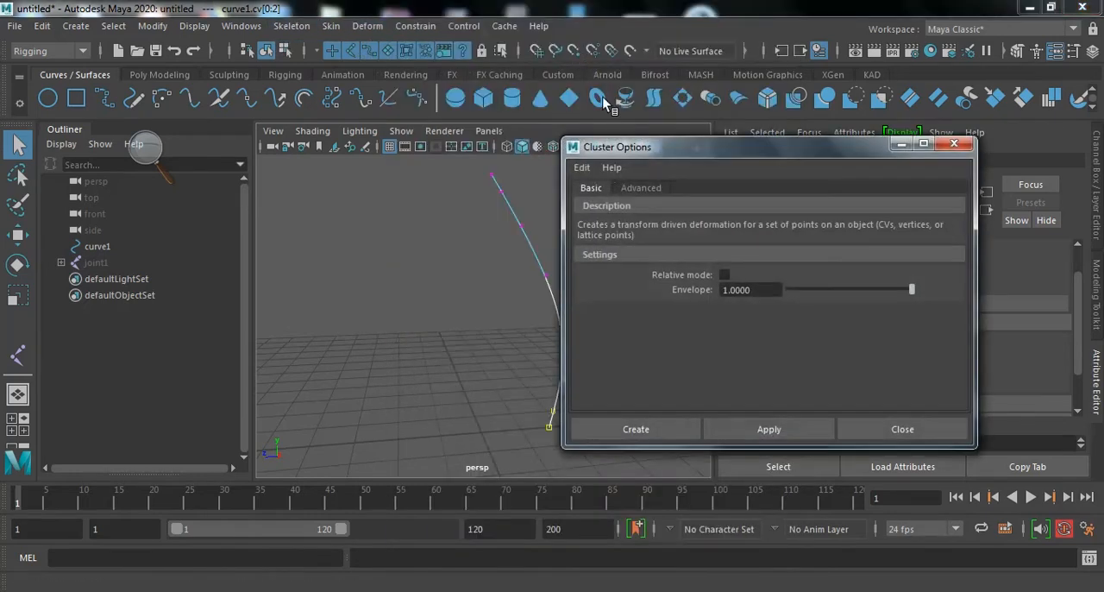
{"action": "left_click", "coordinate": [582, 169]}
{"action": "left_click", "coordinate": [587, 203]}
{"action": "left_click", "coordinate": [656, 428]}
- Create a cluster from the three uppermost control vertices of curve1
{"action": "middle_click_drag", "start_coordinate": [542, 291], "coordinate": [554, 294], "text": "alt"}
{"action": "right_click_drag", "start_coordinate": [537, 278], "coordinate": [458, 207]}
{"action": "left_click_drag", "start_coordinate": [461, 201], "coordinate": [554, 288]}
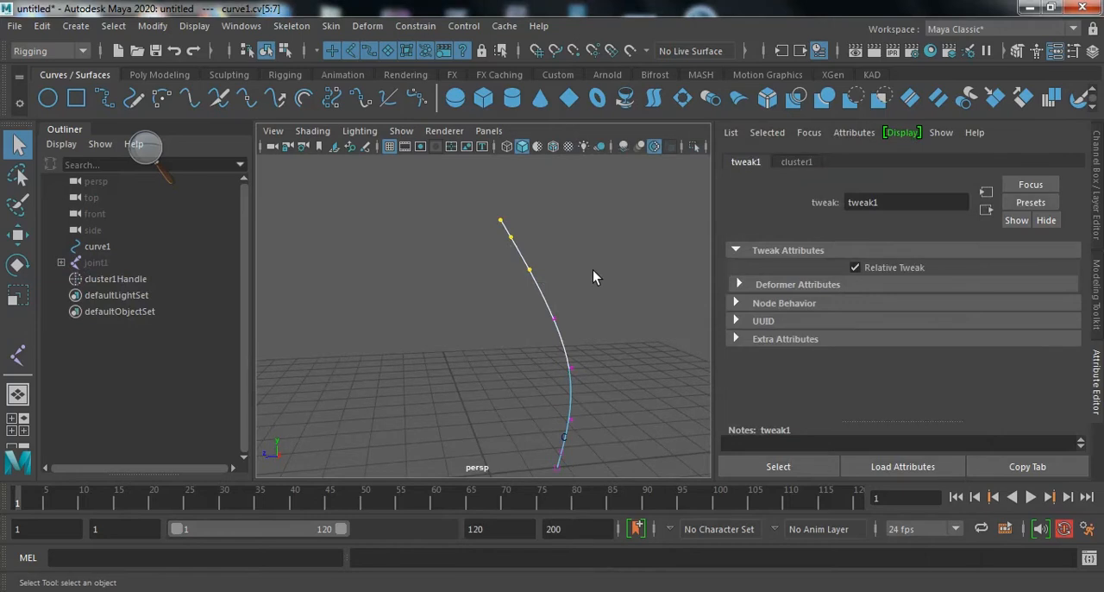
{"action": "key", "text": "g"}
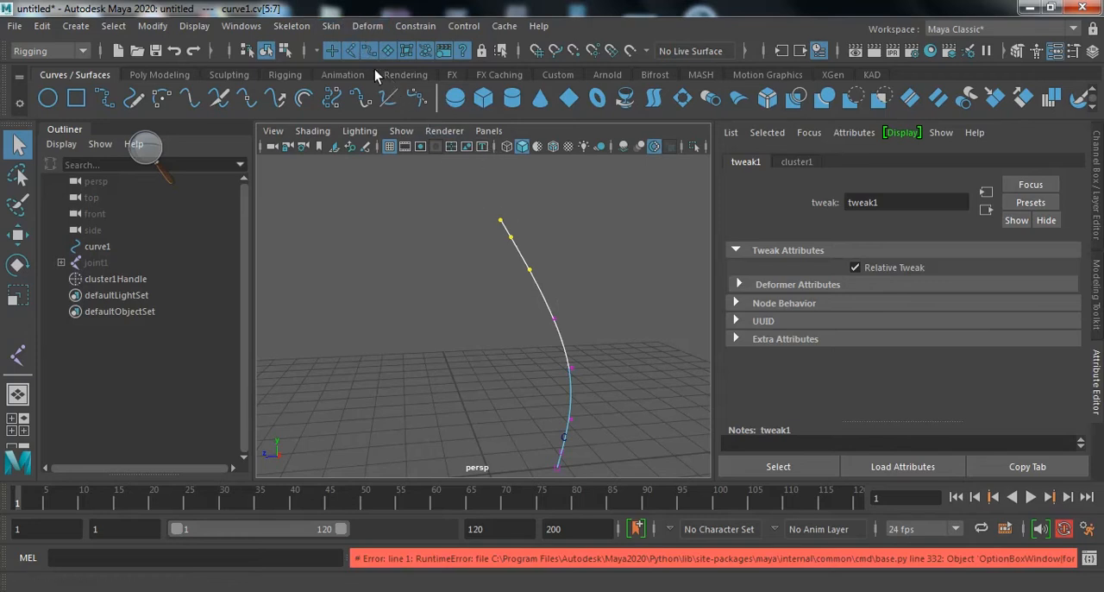
{"action": "left_click", "coordinate": [364, 26]}
{"action": "left_click", "coordinate": [471, 50]}
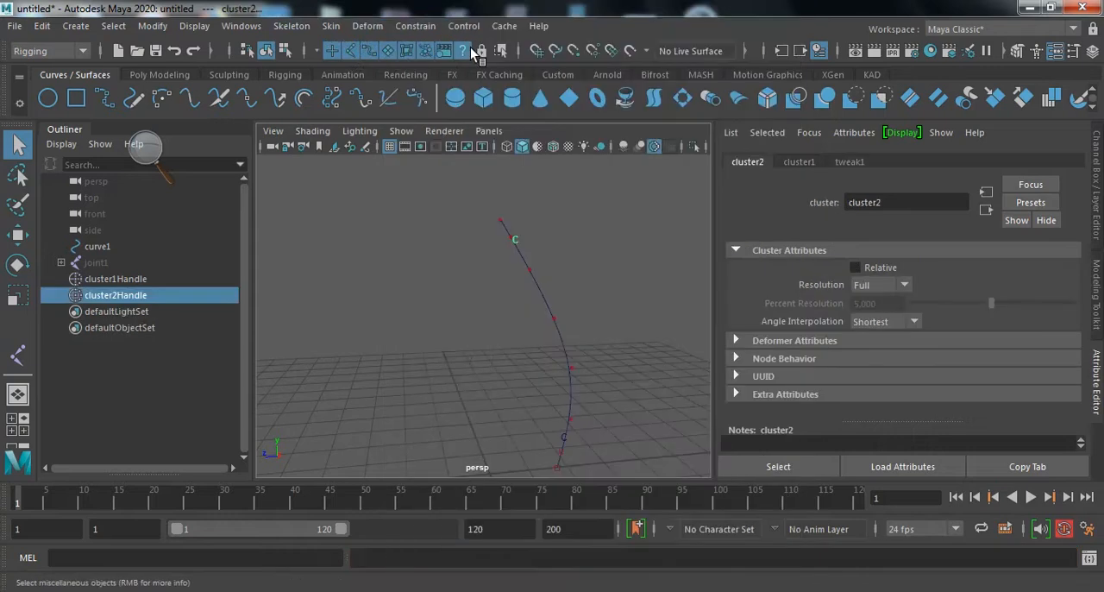
- Create a cluster from the two middle control vertices of curve1 and clear the selection
{"action": "right_click_drag", "start_coordinate": [552, 211], "coordinate": [471, 228]}
{"action": "left_click_drag", "start_coordinate": [526, 308], "coordinate": [584, 387]}
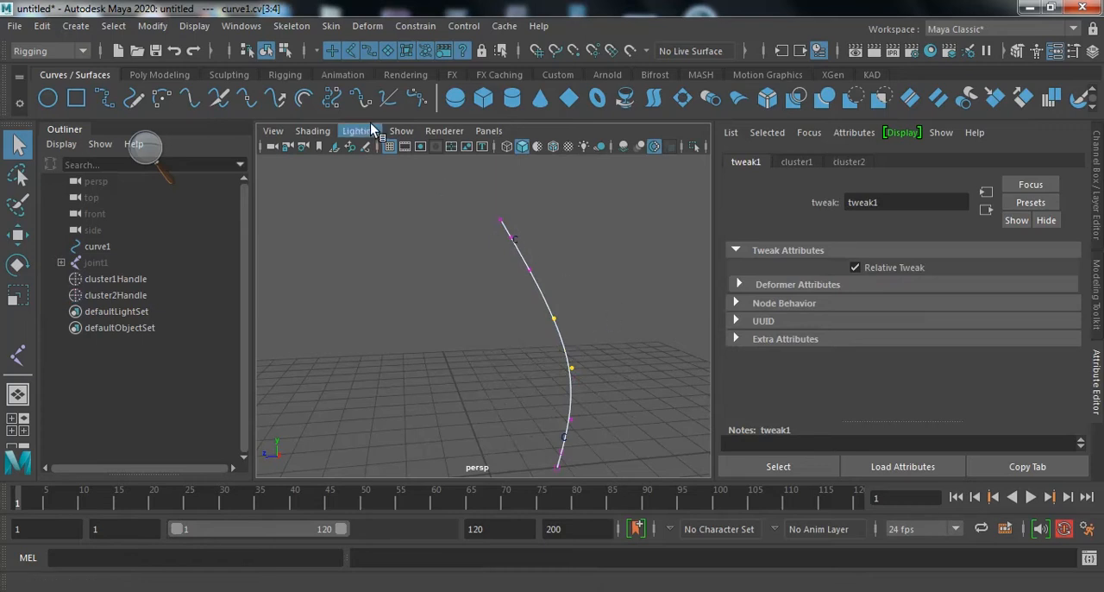
{"action": "left_click", "coordinate": [366, 26]}
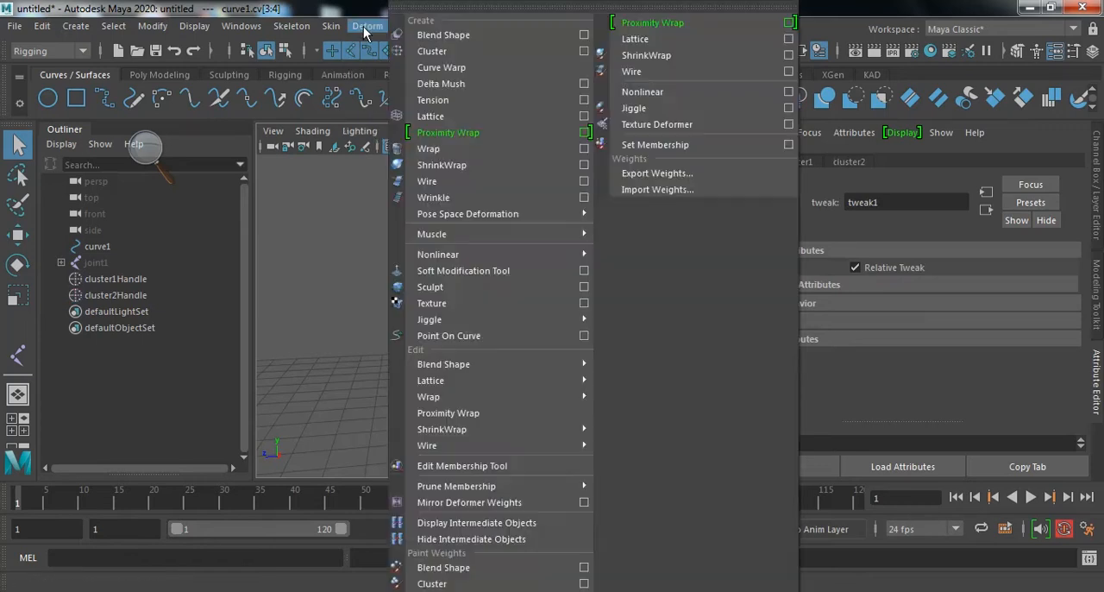
{"action": "left_click", "coordinate": [436, 54]}
{"action": "left_click", "coordinate": [600, 349]}
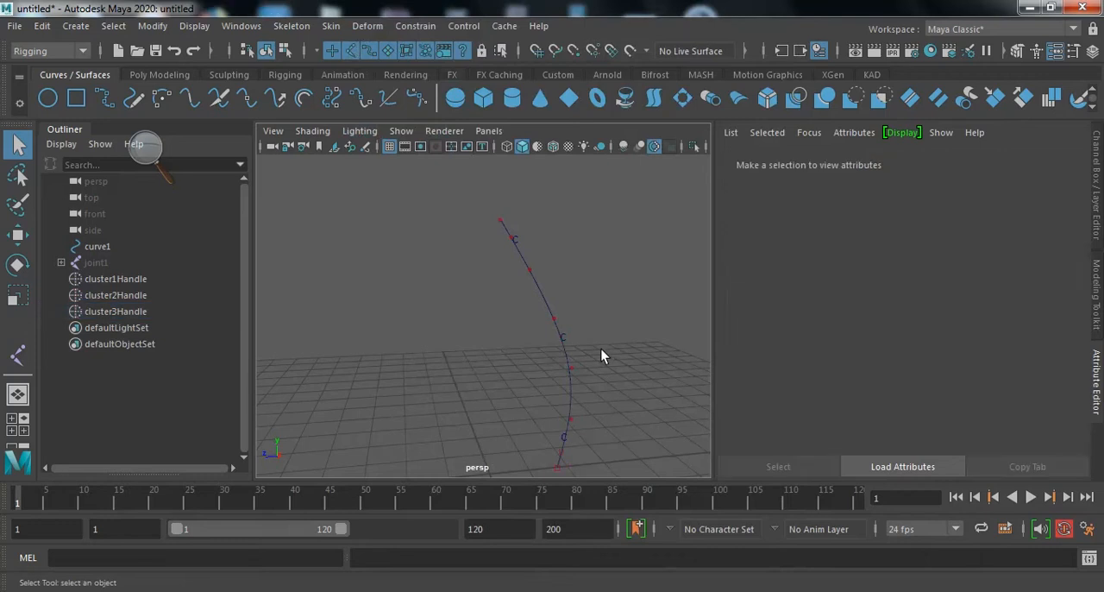
- Create a NURBS circle with its normal axis set to X
{"action": "left_click_drag", "start_coordinate": [602, 350], "coordinate": [582, 376], "text": "alt"}
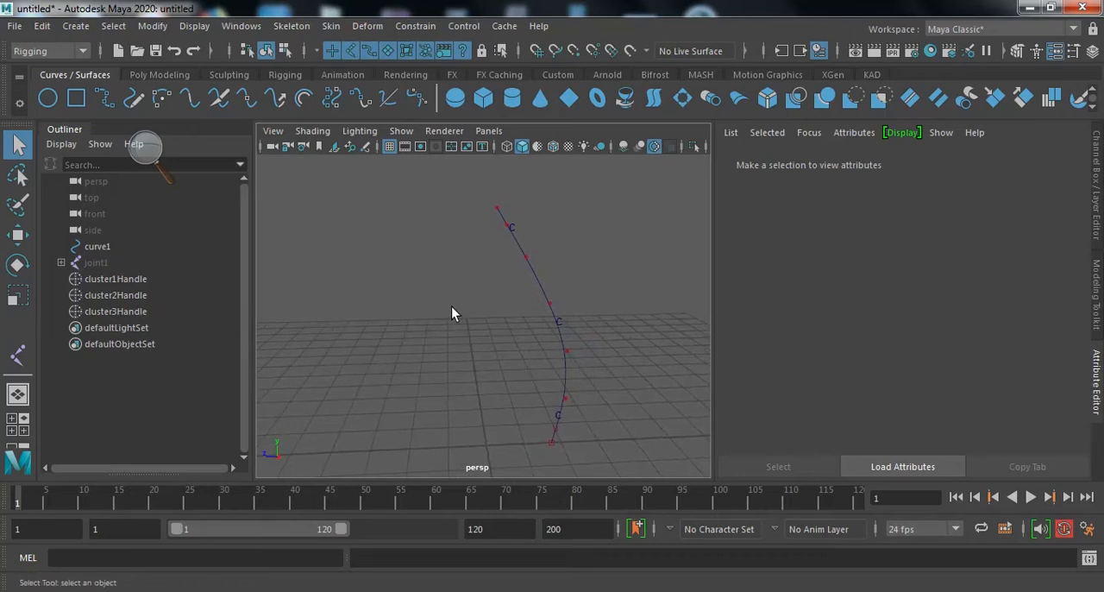
{"action": "left_click_drag", "start_coordinate": [577, 389], "coordinate": [570, 373], "text": "alt"}
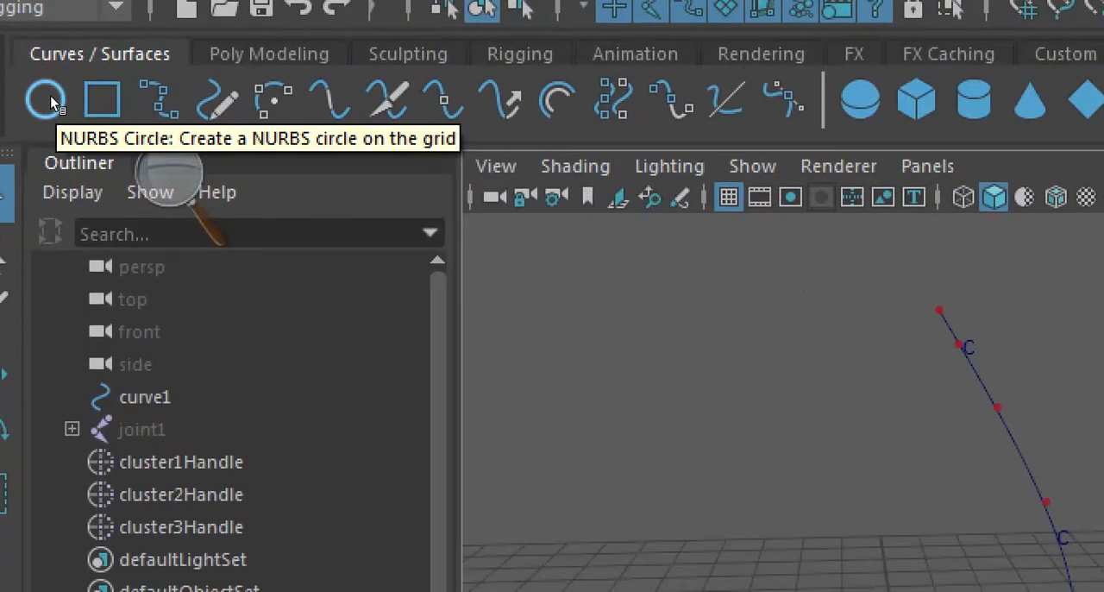
{"action": "double_click", "coordinate": [50, 96]}
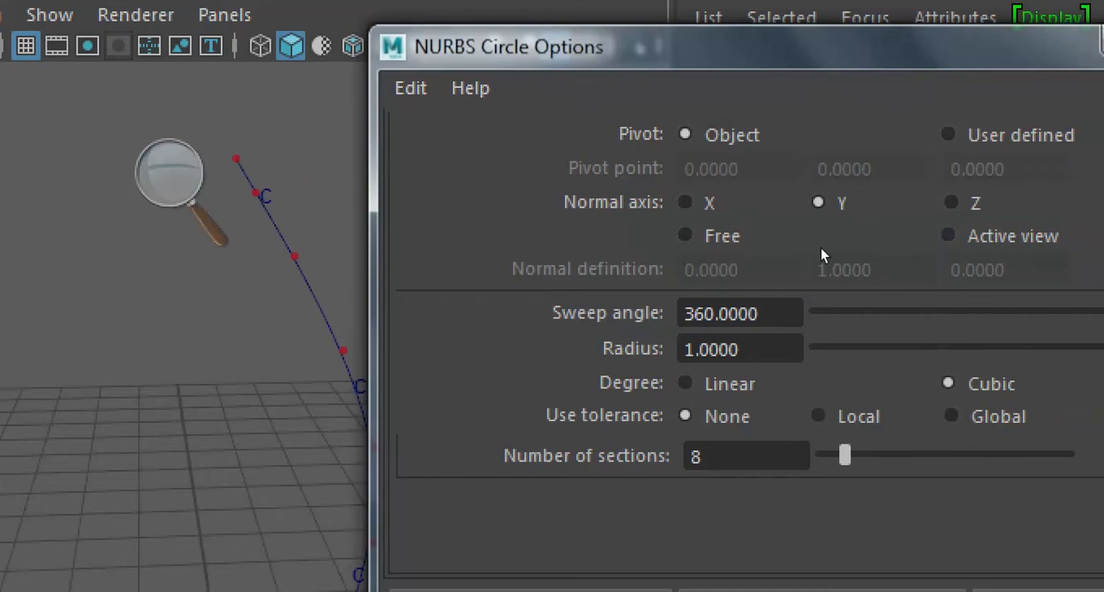
{"action": "left_click", "coordinate": [719, 223]}
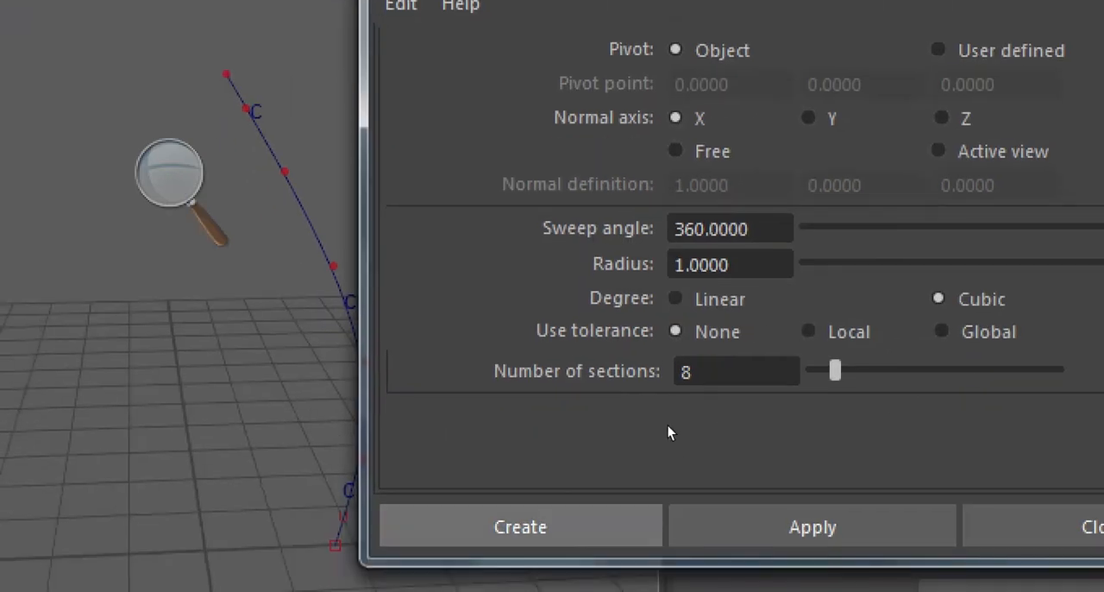
{"action": "left_click", "coordinate": [521, 526]}
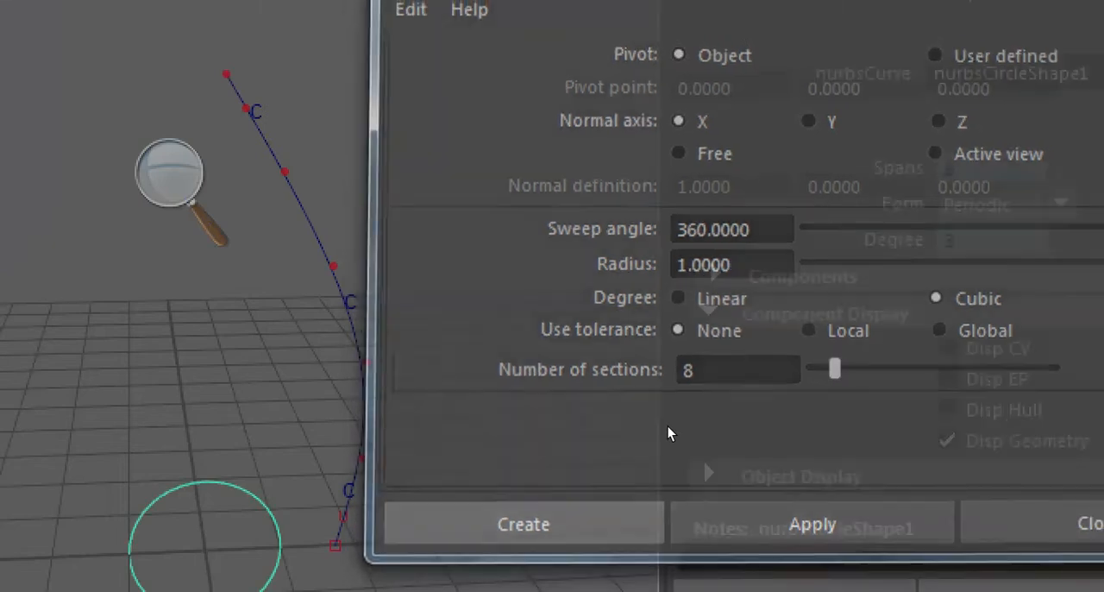
- Duplicate the NURBS circle twice
{"action": "right_click_drag", "start_coordinate": [600, 379], "coordinate": [574, 377], "text": "alt"}
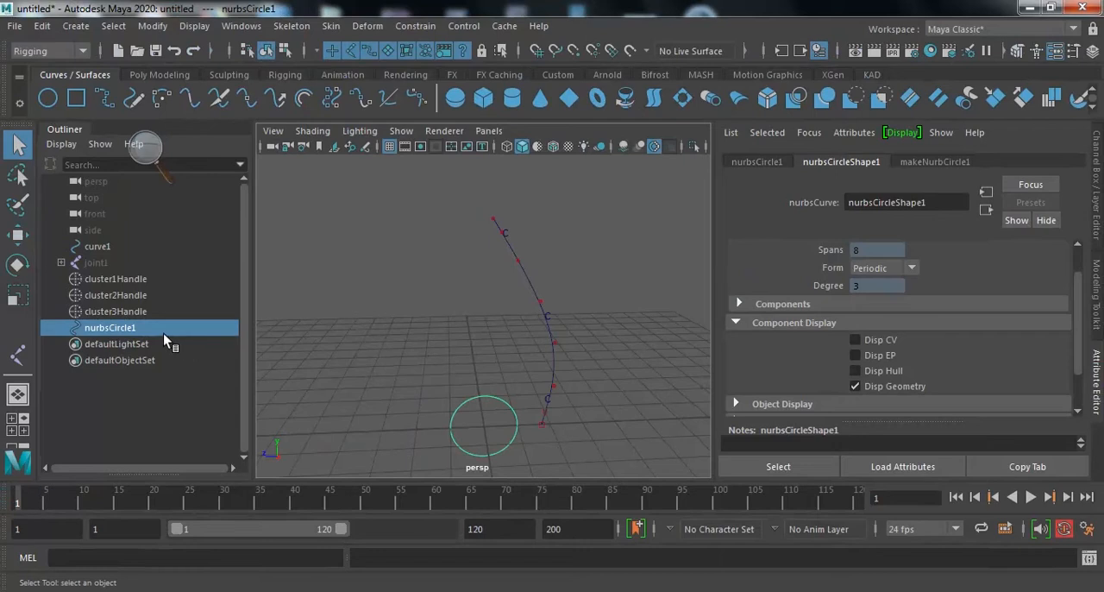
{"action": "key", "text": "ctrl+d"}
{"action": "key", "text": "ctrl+d"}
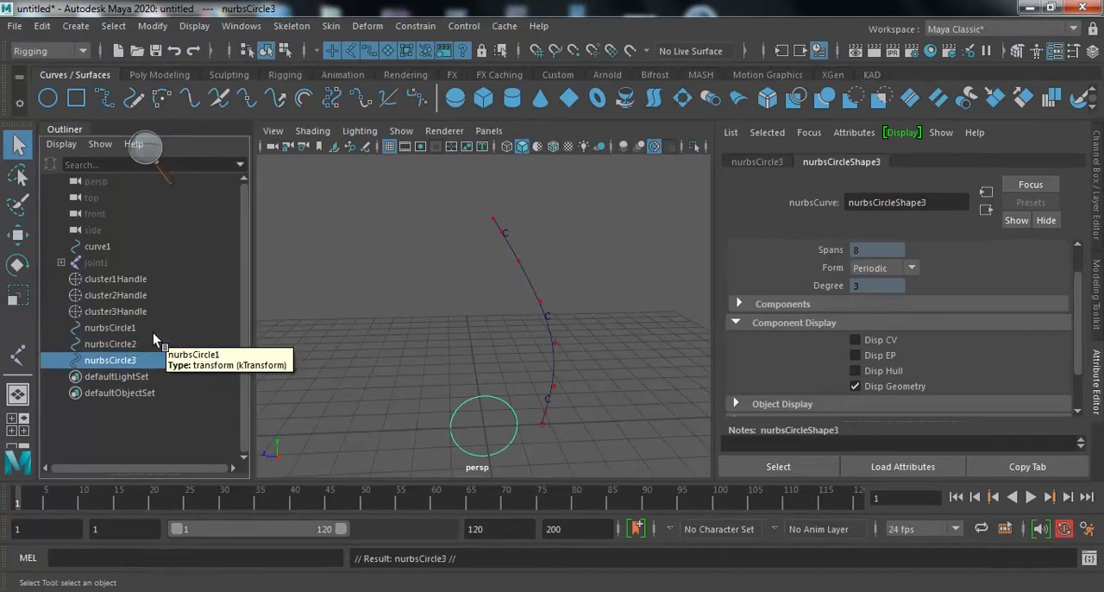
- Rename nurbsCircle1 as Top_ctl
{"action": "left_click", "coordinate": [123, 331]}
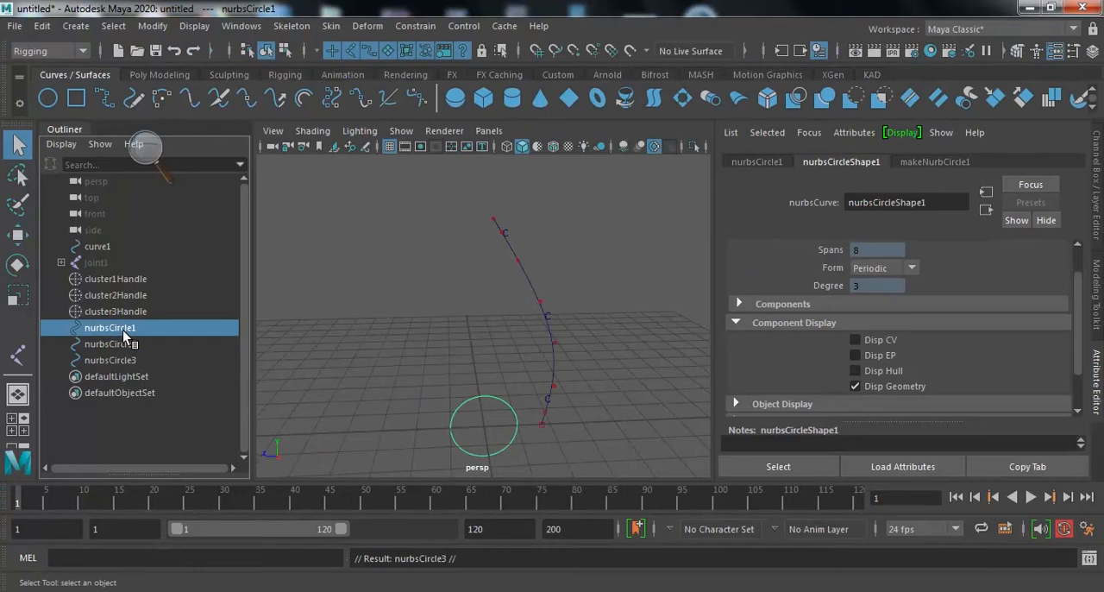
{"action": "double_click", "coordinate": [123, 333]}
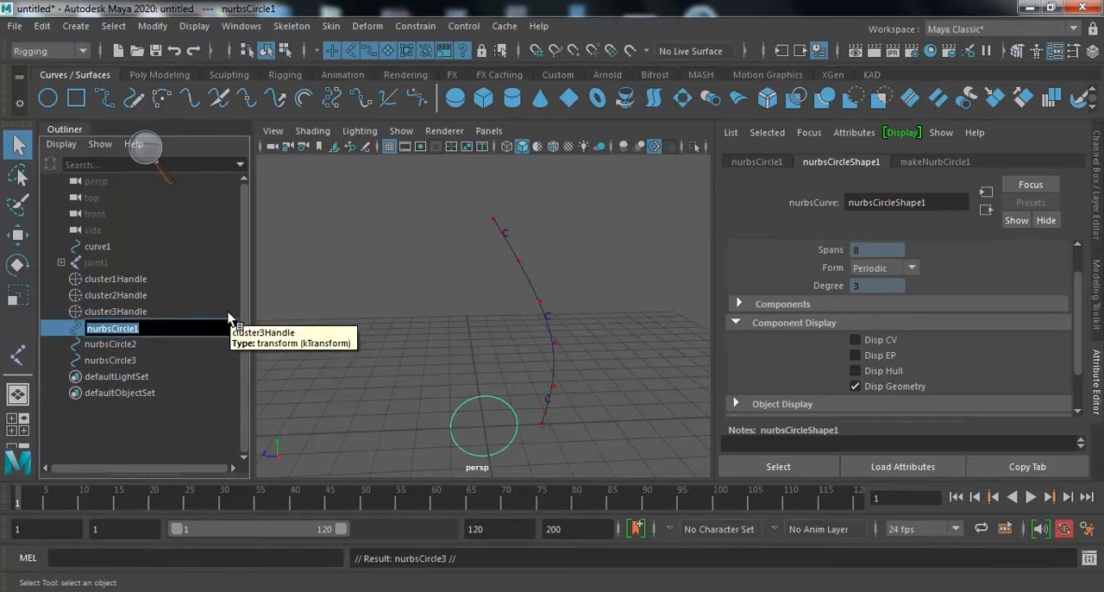
{"action": "type", "text": "Top"}
{"action": "type", "text": " ctl"}
{"action": "key", "text": "Return"}
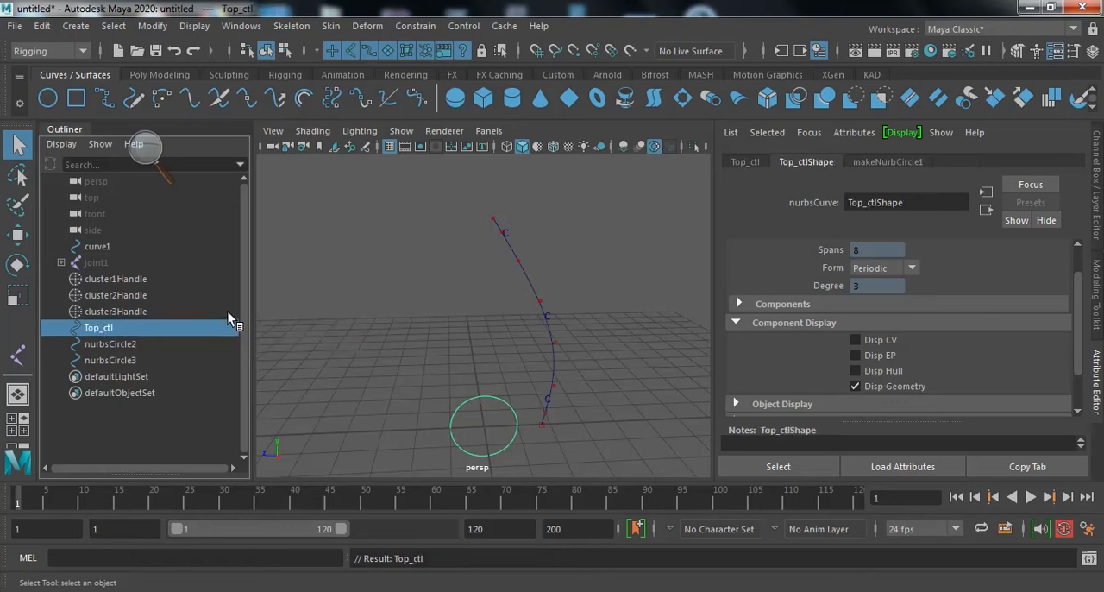
- Rename nurbsCircle2 as Middle_ctl
{"action": "double_click", "coordinate": [117, 344]}
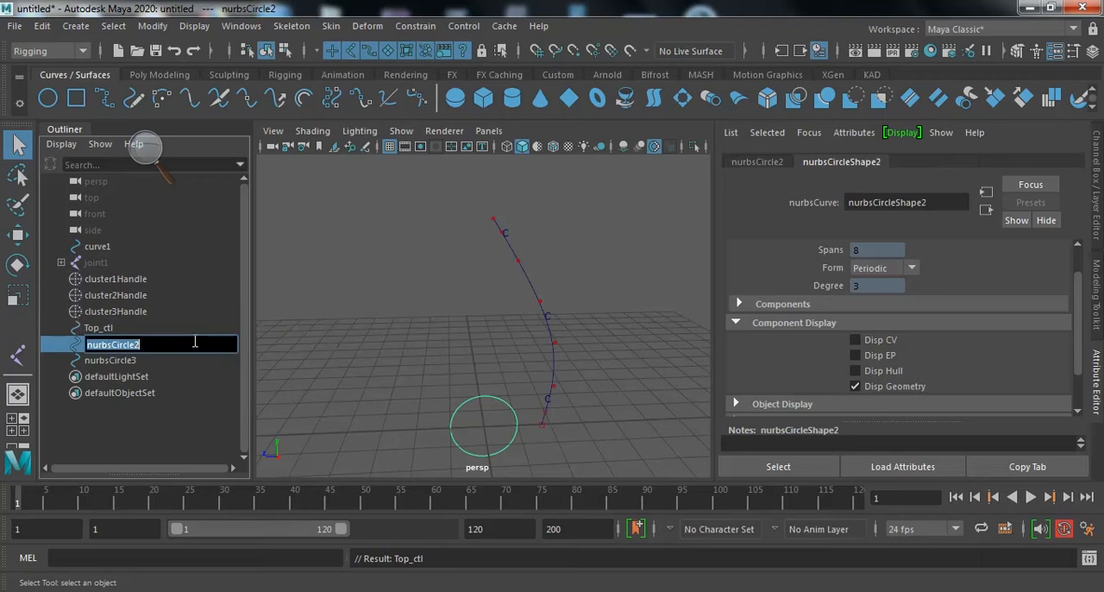
{"action": "type", "text": "midd"}
{"action": "key", "text": "BackSpace"}
{"action": "key", "text": "BackSpace"}
{"action": "key", "text": "BackSpace"}
{"action": "key", "text": "BackSpace"}
{"action": "type", "text": "Middle "}
{"action": "type", "text": "ctl"}
{"action": "key", "text": "Return"}
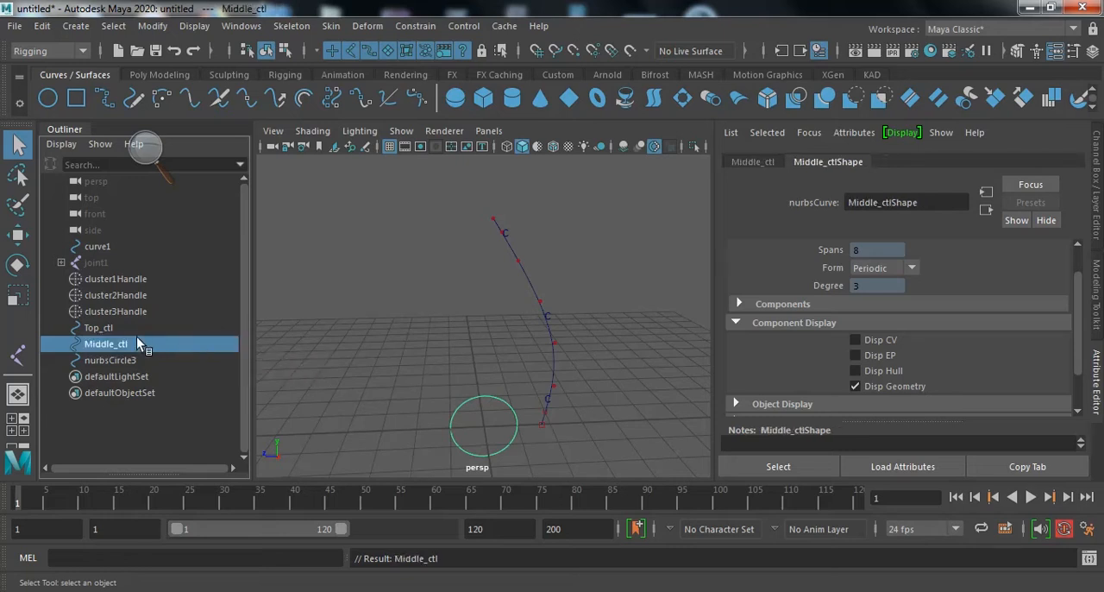
- Rename nurbsCircle3 as Base_ctl
{"action": "double_click", "coordinate": [108, 361]}
{"action": "type", "text": "base"}
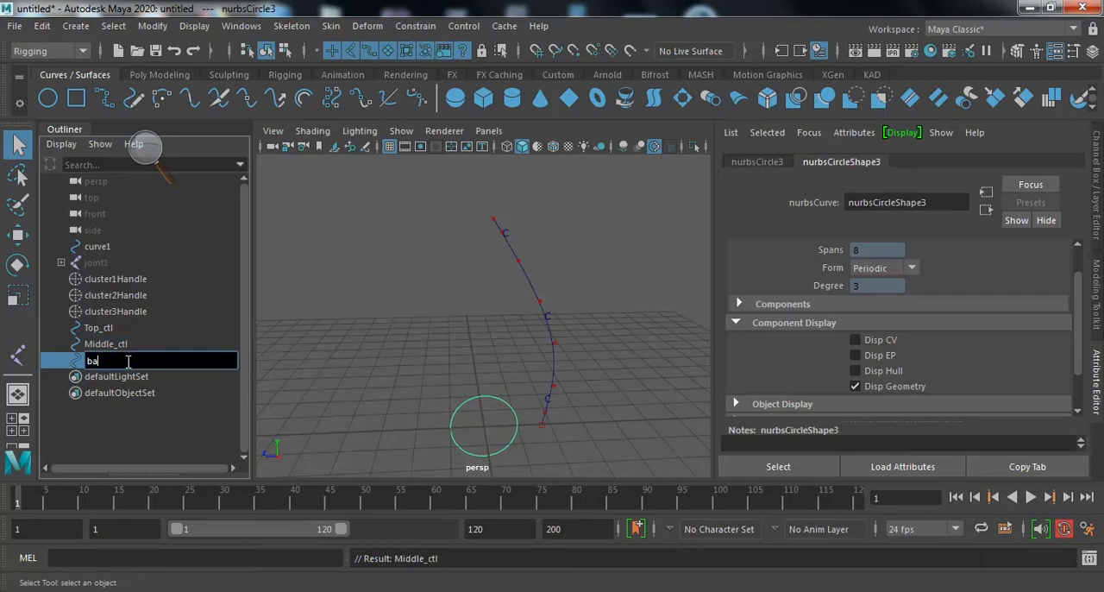
{"action": "key", "text": "BackSpace"}
{"action": "key", "text": "BackSpace"}
{"action": "key", "text": "BackSpace"}
{"action": "key", "text": "BackSpace"}
{"action": "type", "text": "Base"}
{"action": "type", "text": " ctl"}
{"action": "key", "text": "Return"}
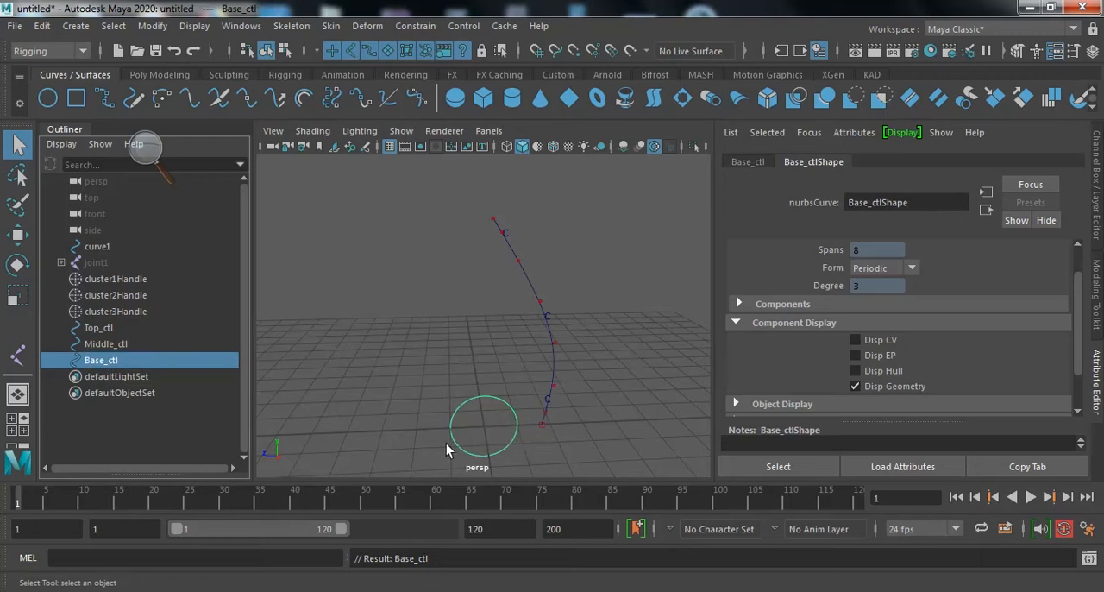
- Put each of the three control circles, Top_ctl, Middle_ctl and Base_ctl, into its own separate group
{"action": "left_click", "coordinate": [113, 331]}
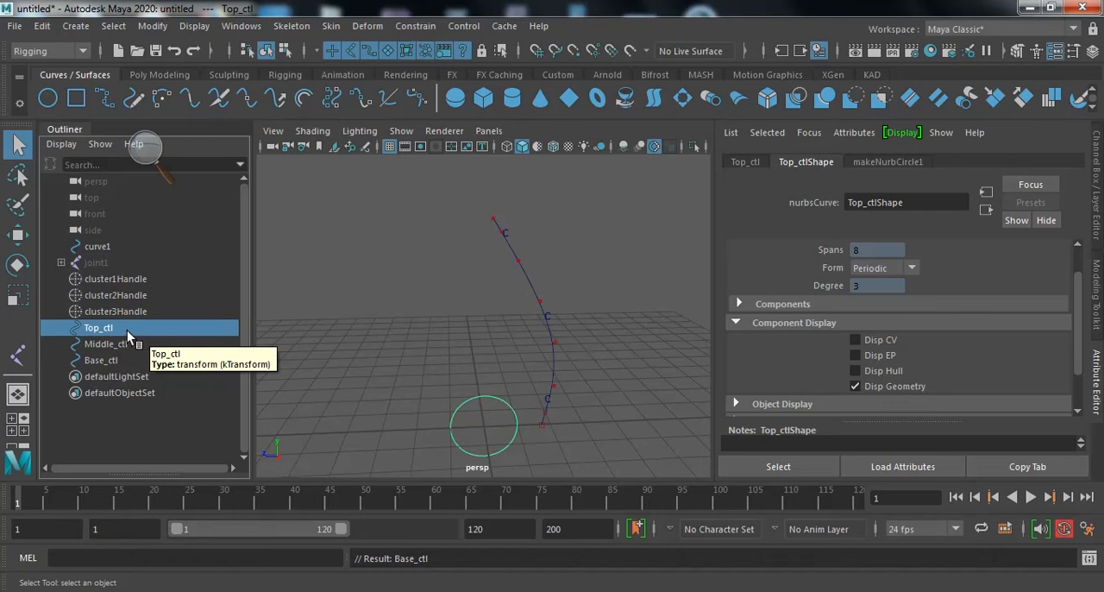
{"action": "key", "text": "ctrl+g"}
{"action": "left_click", "coordinate": [127, 344]}
{"action": "key", "text": "ctrl+g"}
{"action": "left_click", "coordinate": [114, 327]}
{"action": "key", "text": "ctrl+g"}
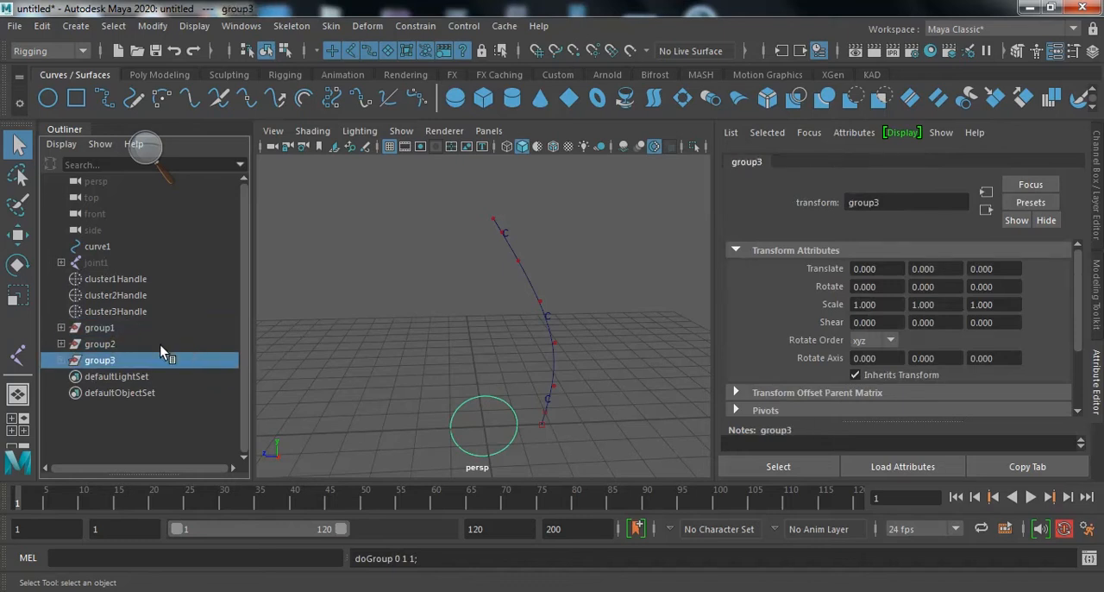
- Rename the group that holds Top_ctl as top_ctl_grp
{"action": "left_click", "coordinate": [61, 328]}
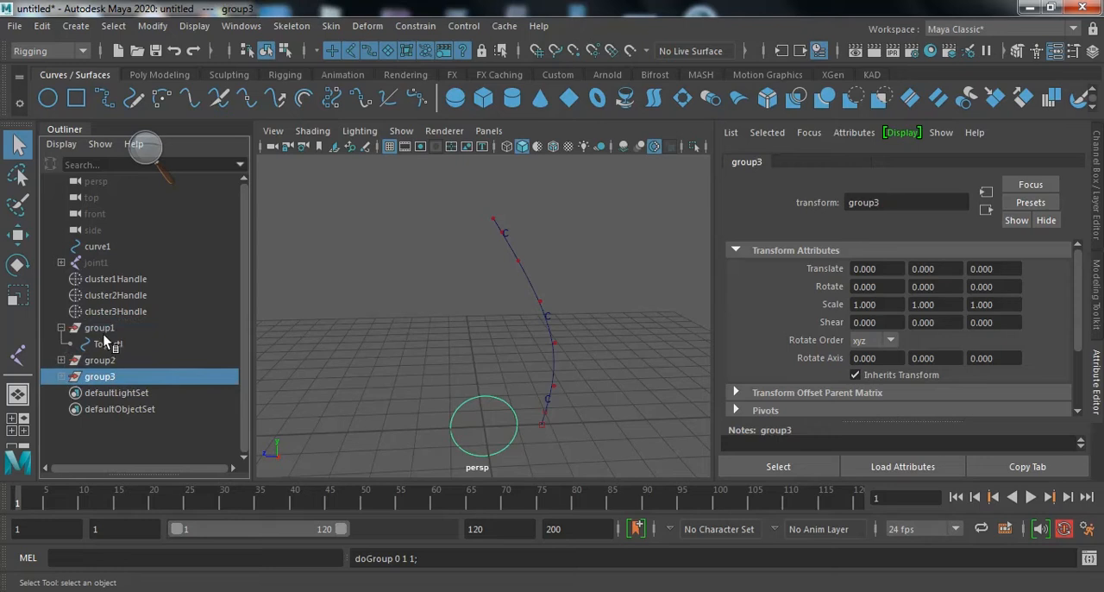
{"action": "double_click", "coordinate": [102, 328]}
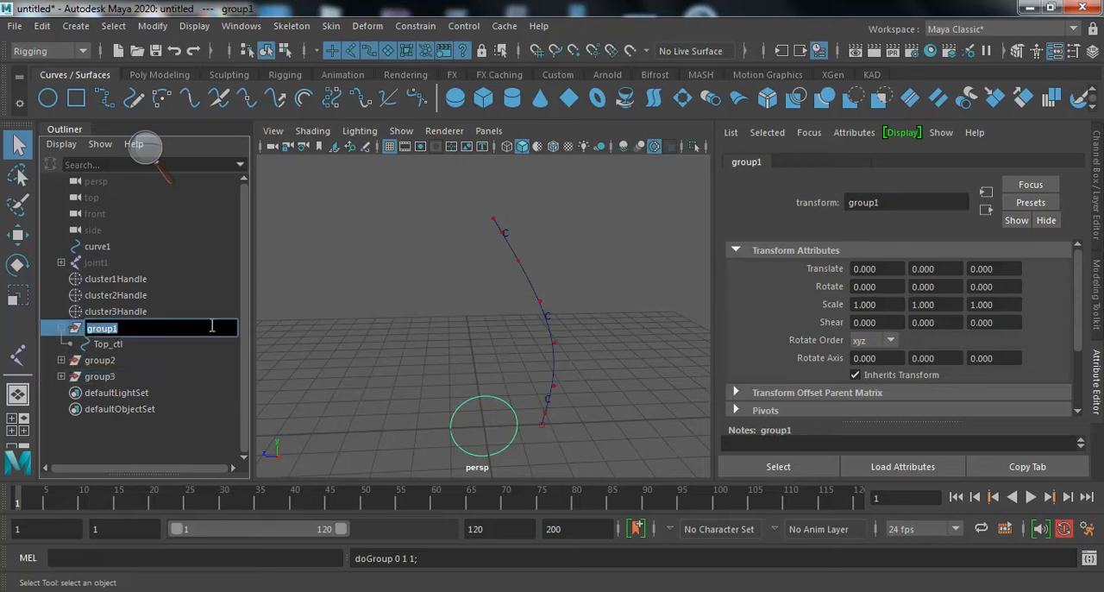
{"action": "type", "text": "top"}
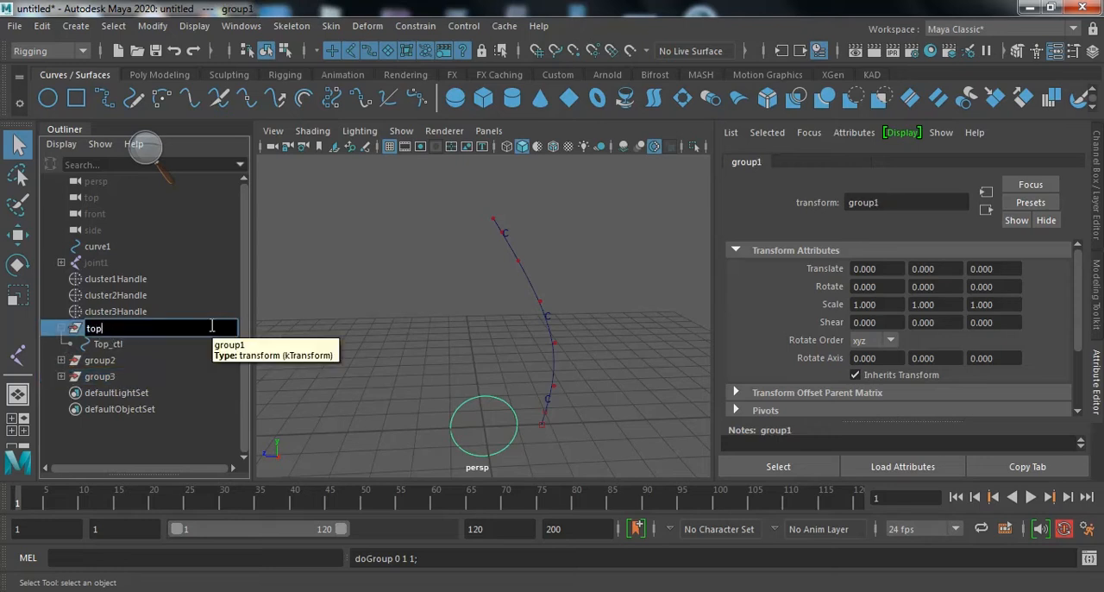
{"action": "type", "text": " ctl"}
{"action": "type", "text": " grp"}
{"action": "key", "text": "Return"}
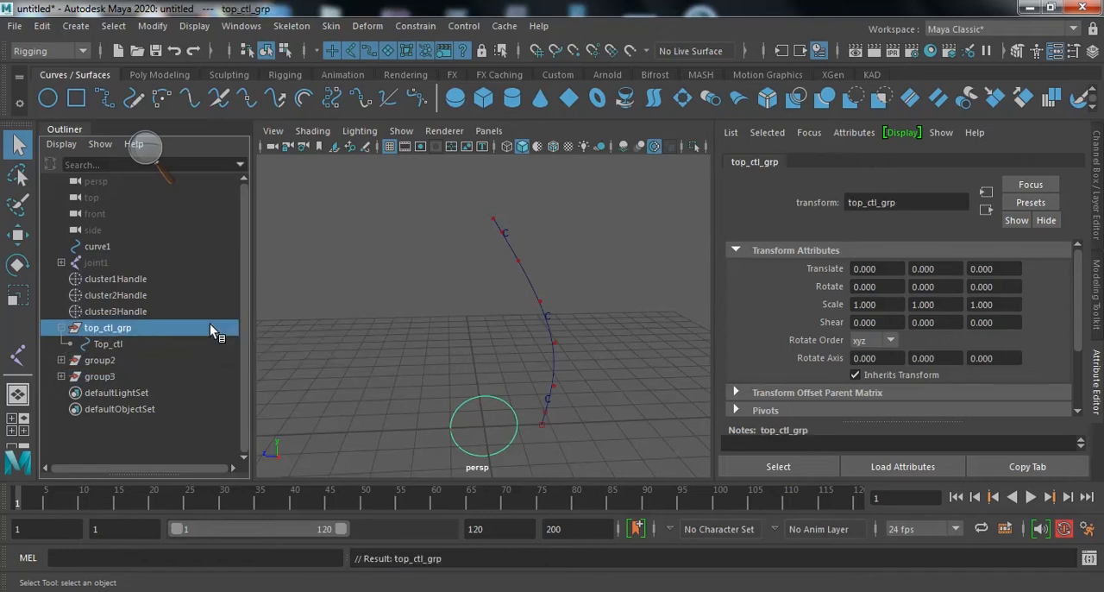
- Rename the group that holds Base_ctl as base_ctl_grp_off
{"action": "left_click", "coordinate": [61, 359]}
{"action": "double_click", "coordinate": [100, 360]}
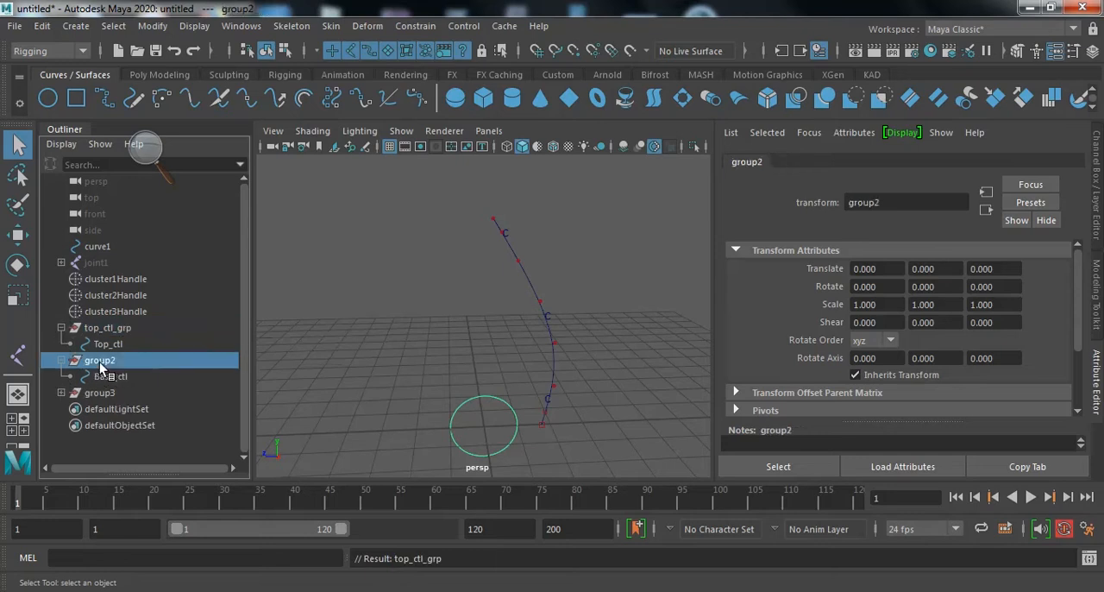
{"action": "type", "text": "base ctl gro"}
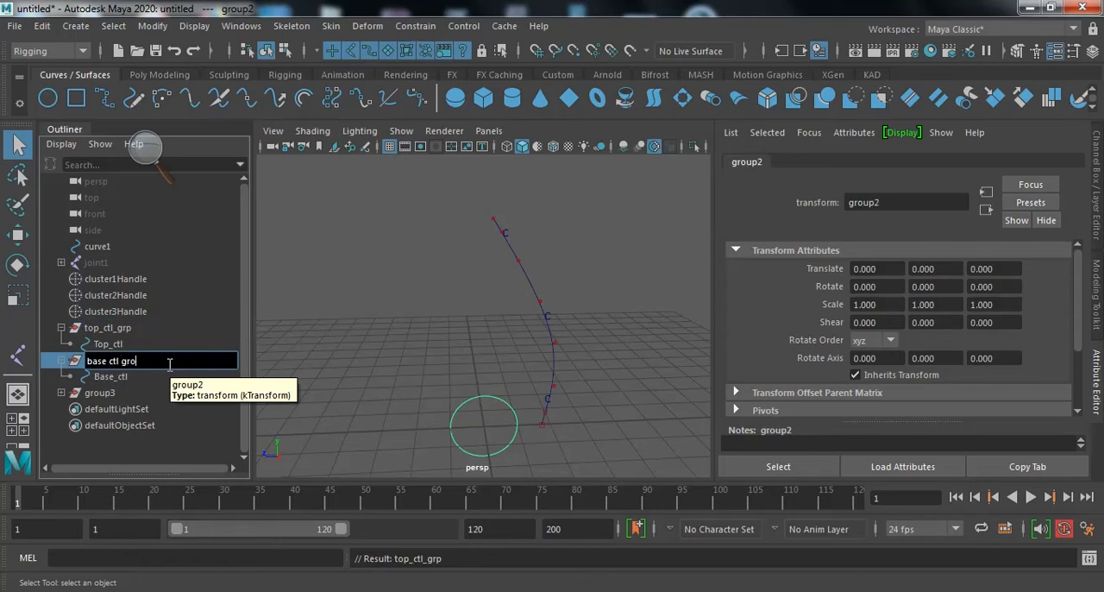
{"action": "key", "text": "BackSpace"}
{"action": "type", "text": "p off"}
{"action": "key", "text": "Return"}
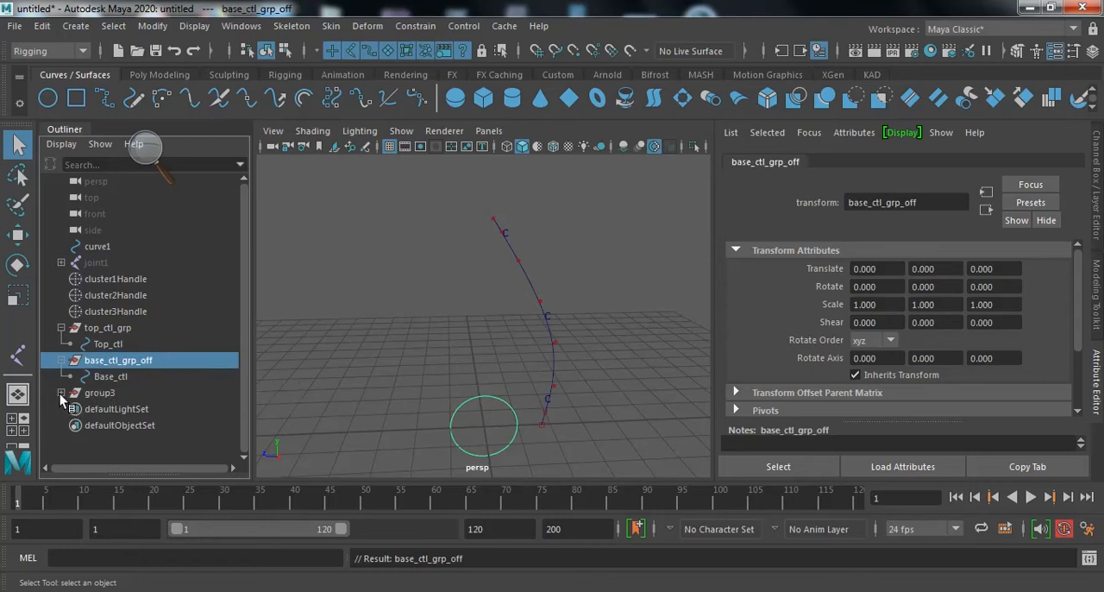
- Rename the group that holds Middle_ctl as middle_ctl_grp
{"action": "left_click", "coordinate": [60, 393]}
{"action": "left_click", "coordinate": [104, 393]}
{"action": "double_click", "coordinate": [184, 393]}
{"action": "type", "text": "m"}
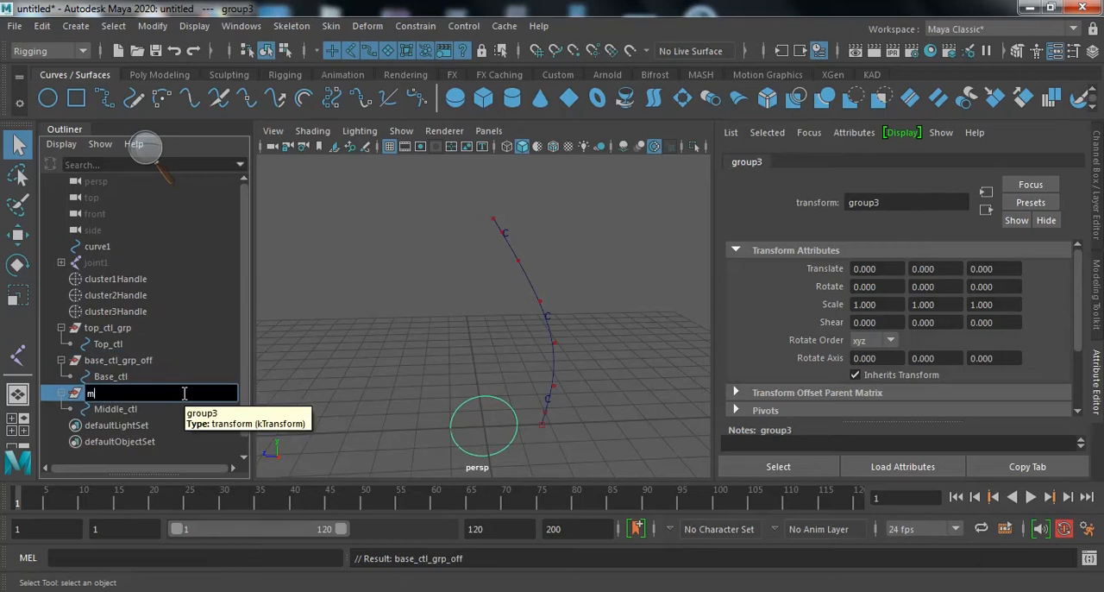
{"action": "type", "text": "iddle_ctl_grp"}
{"action": "key", "text": "Return"}
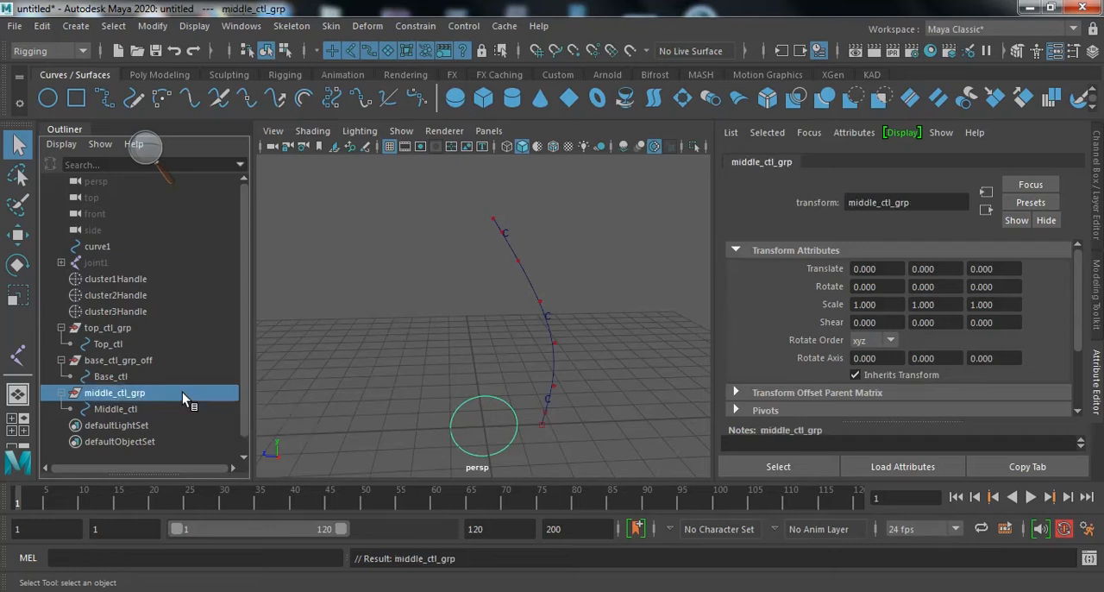
- Put base_ctl_grp_off inside a new parent group and expand that group down to Base_ctl
{"action": "left_click", "coordinate": [148, 360]}
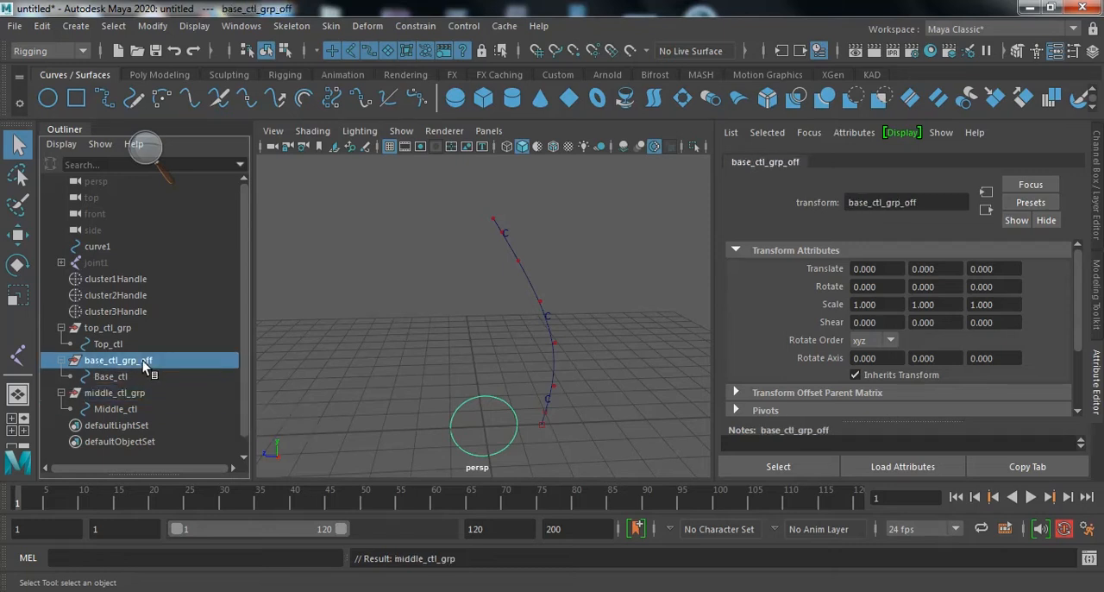
{"action": "key", "text": "ctrl+g"}
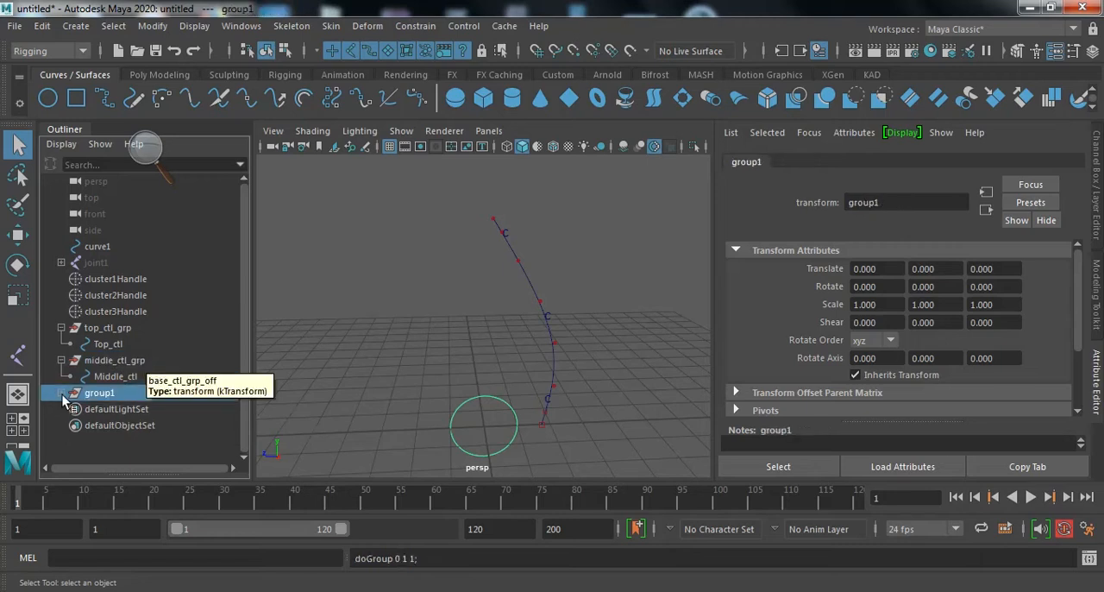
{"action": "left_click", "coordinate": [61, 392]}
{"action": "left_click", "coordinate": [70, 409]}
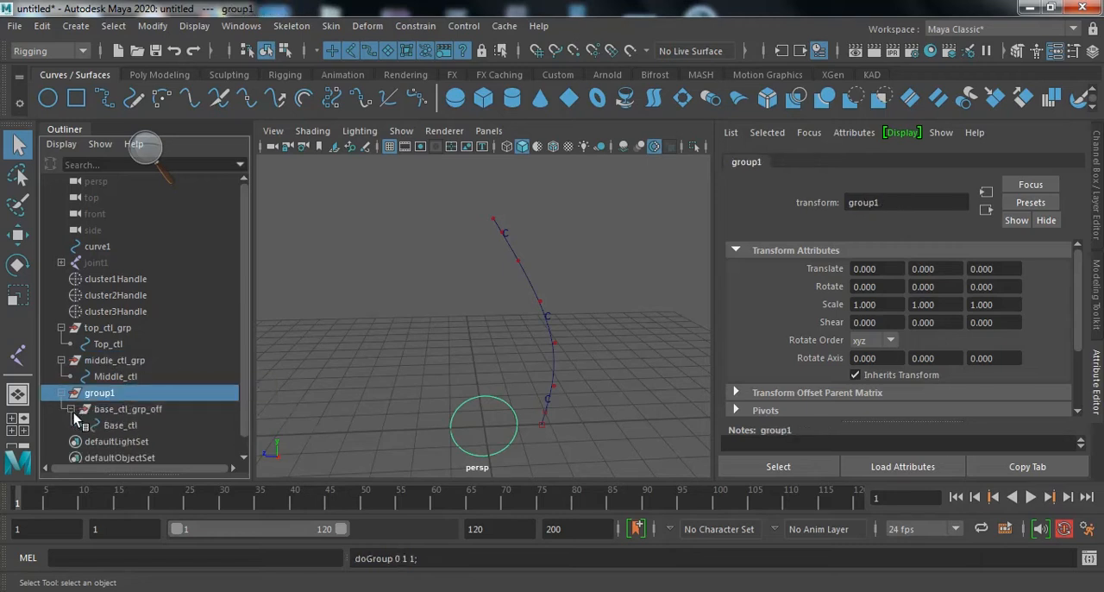
{"action": "scroll", "coordinate": [141, 428], "scroll_direction": "down", "scroll_amount": 1}
- Rename the new parent group above base_ctl_grp_off as base_ctl_grp
{"action": "double_click", "coordinate": [108, 377]}
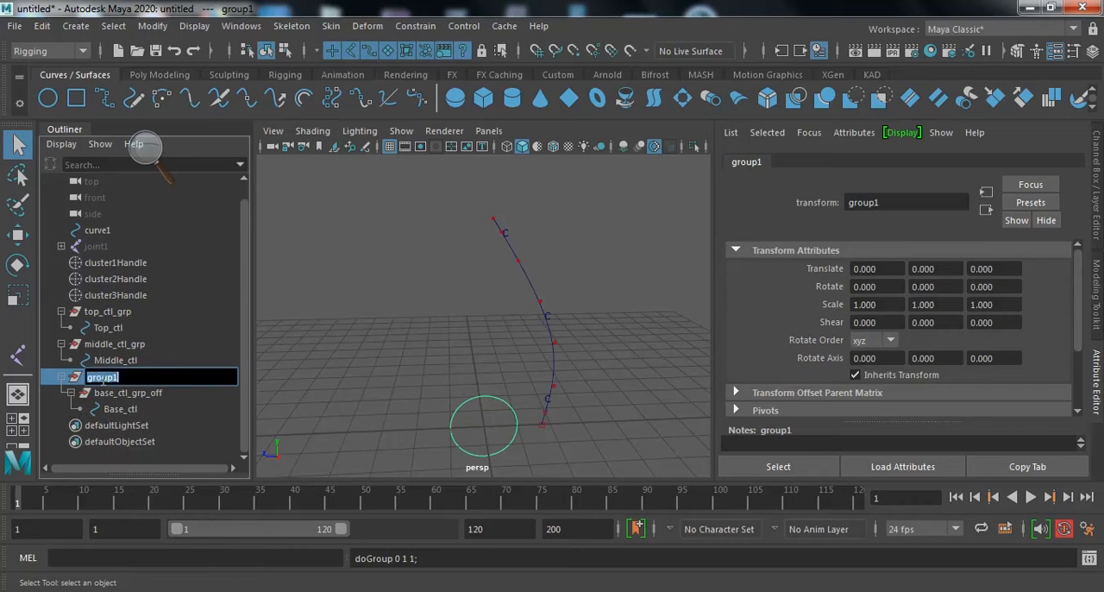
{"action": "left_click_drag", "start_coordinate": [134, 377], "coordinate": [89, 379]}
{"action": "type", "text": "Base_ctl_grp"}
{"action": "key", "text": "Return"}
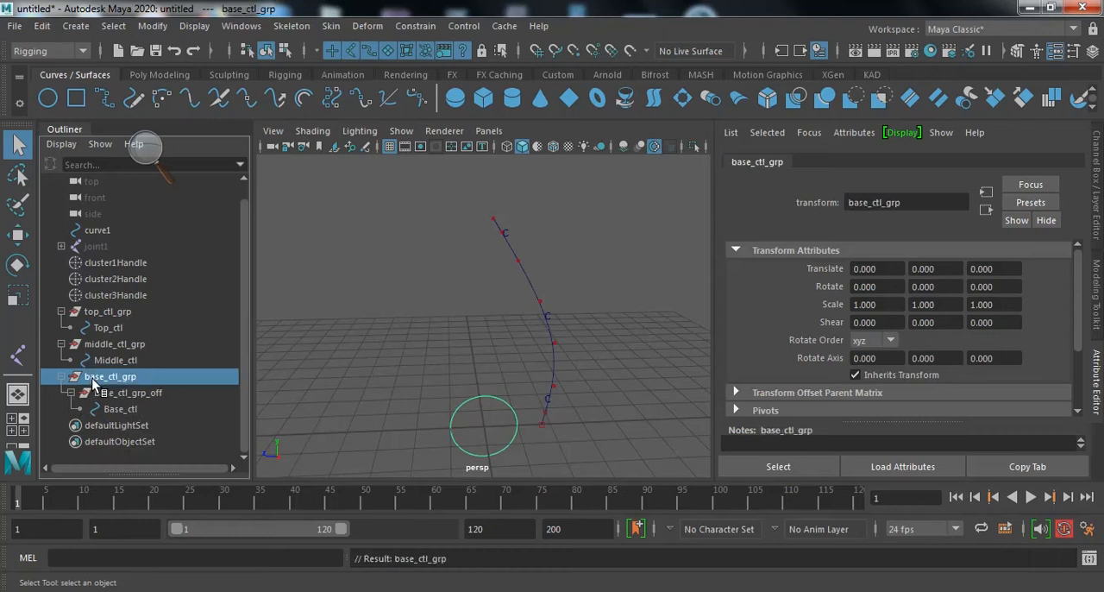
- Unhide the joint chain starting at joint1 and clear the selection
{"action": "left_click", "coordinate": [96, 248]}
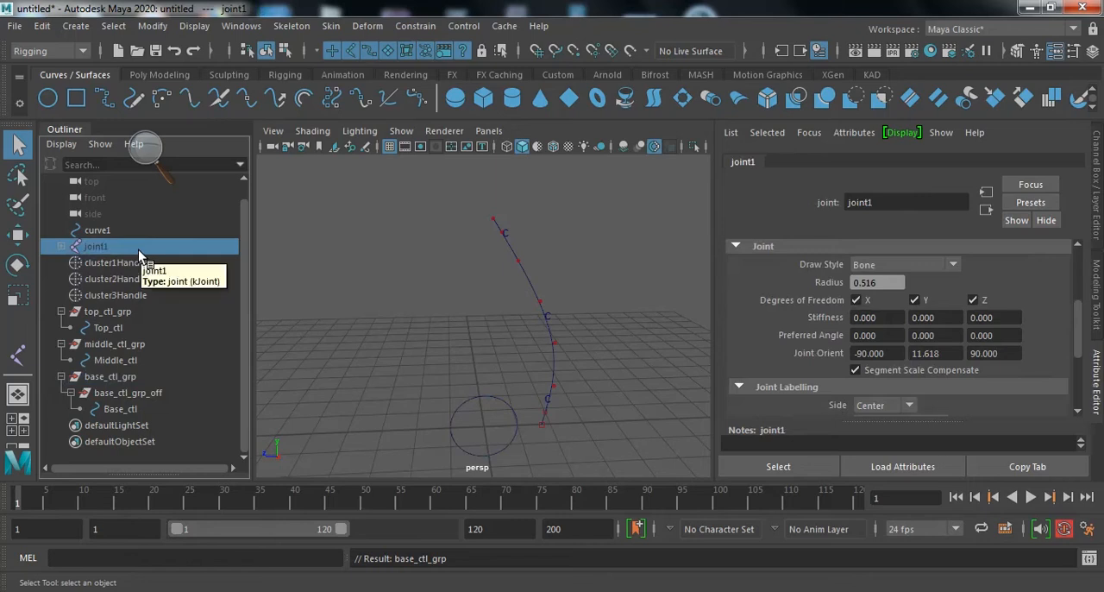
{"action": "key", "text": "shift+h"}
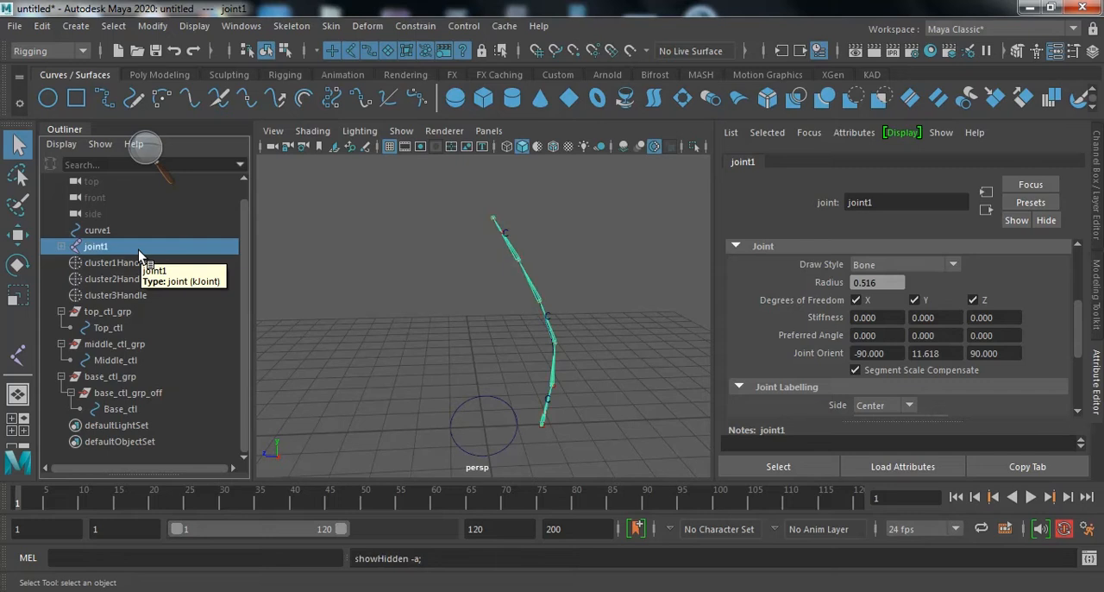
{"action": "left_click", "coordinate": [618, 348]}
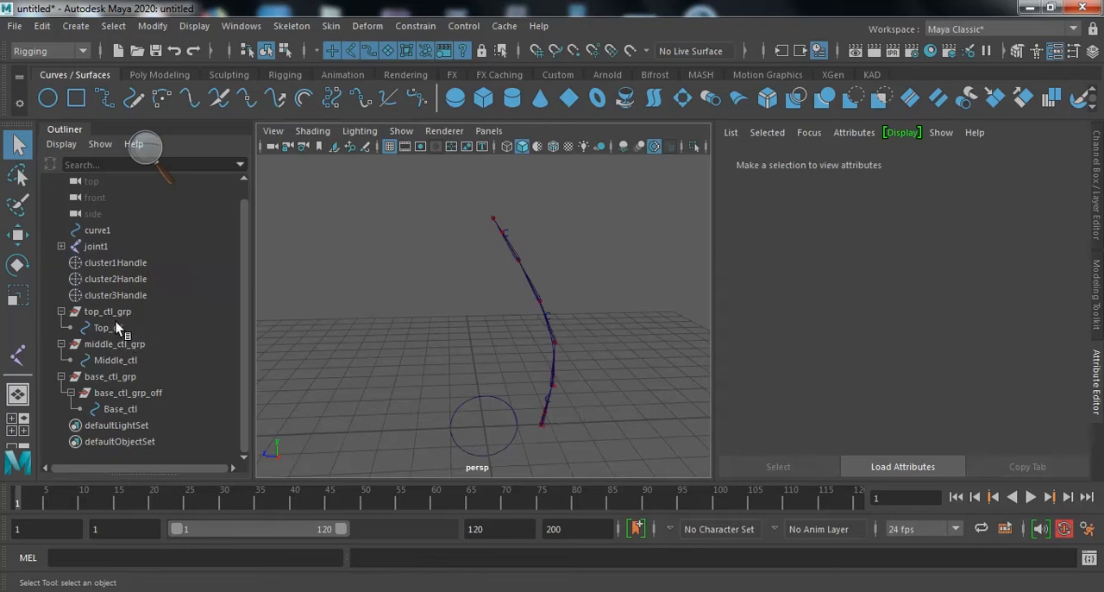
- Expand the joint1 hierarchy down to joint6 and examine the chain's first and last joints and the base_ctl_grp_off group
{"action": "left_click", "coordinate": [61, 247]}
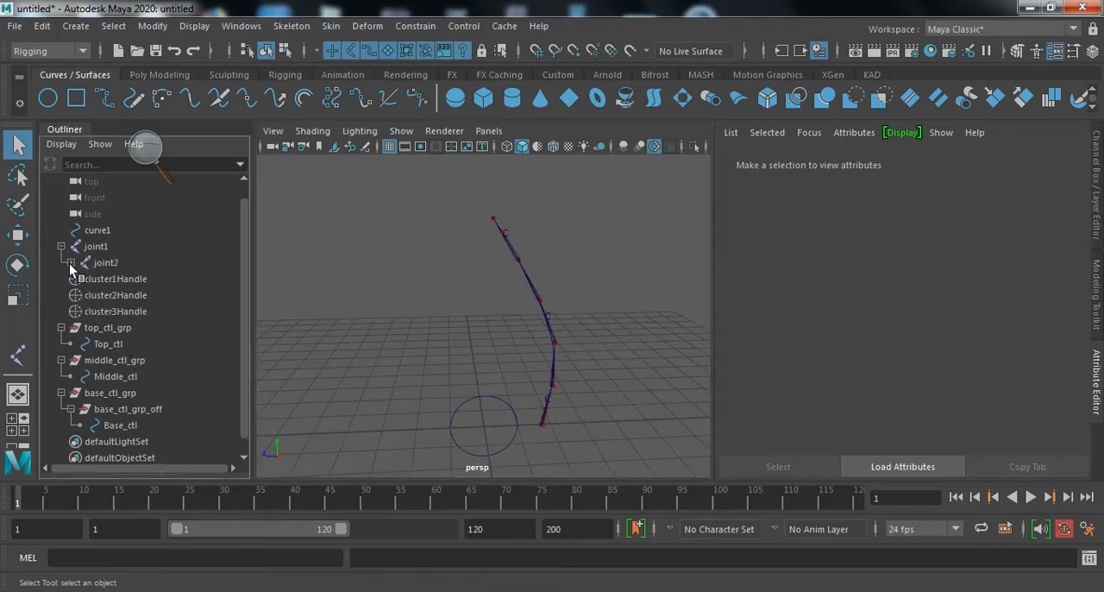
{"action": "left_click", "coordinate": [69, 263]}
{"action": "left_click", "coordinate": [80, 279]}
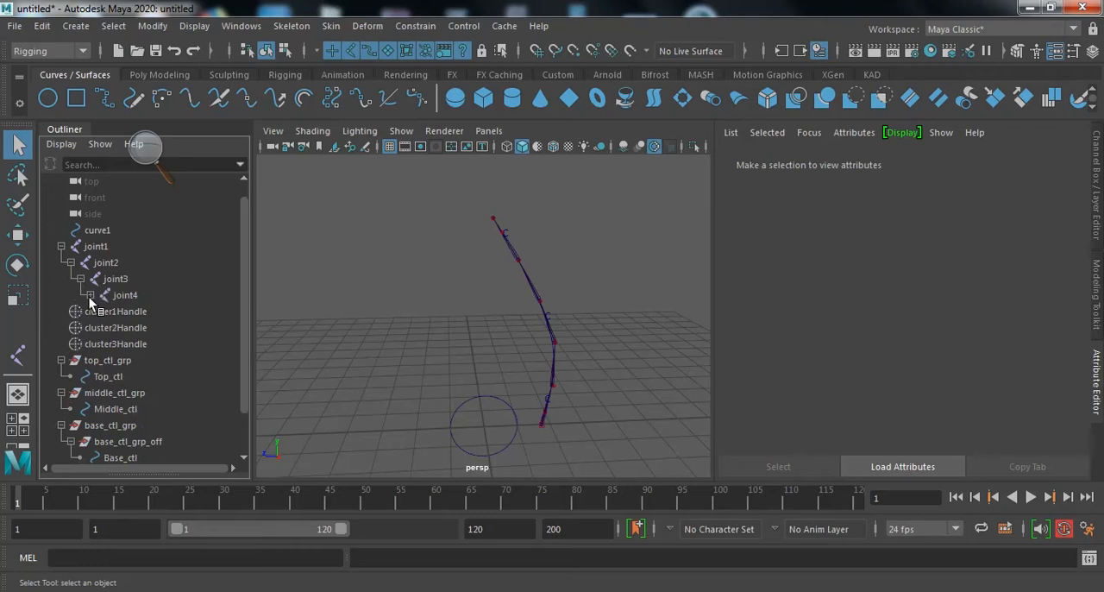
{"action": "left_click", "coordinate": [90, 295]}
{"action": "left_click", "coordinate": [100, 311]}
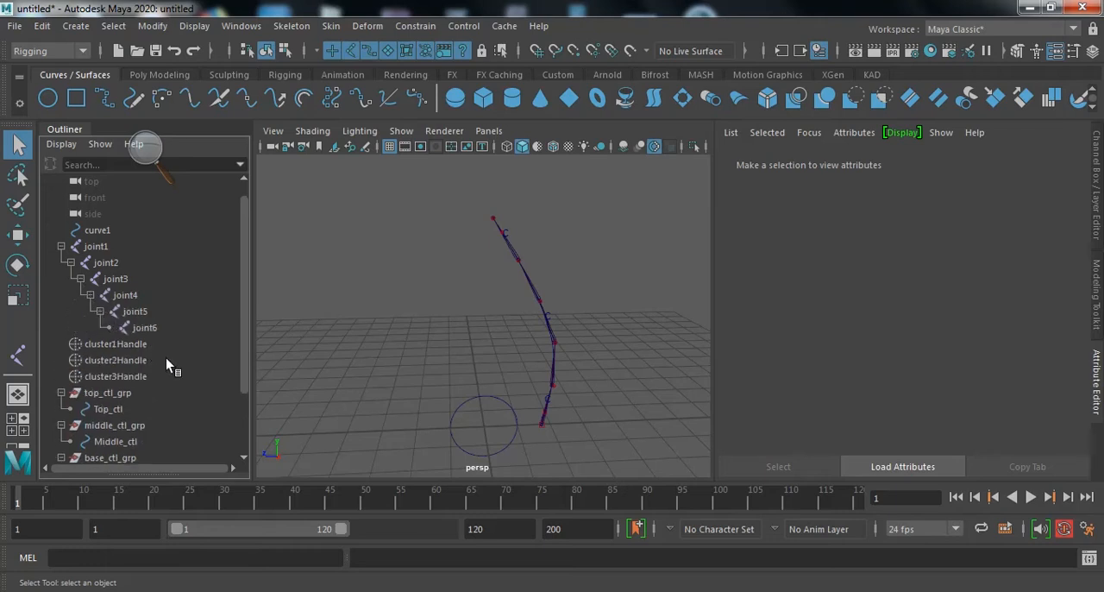
{"action": "left_click", "coordinate": [95, 247]}
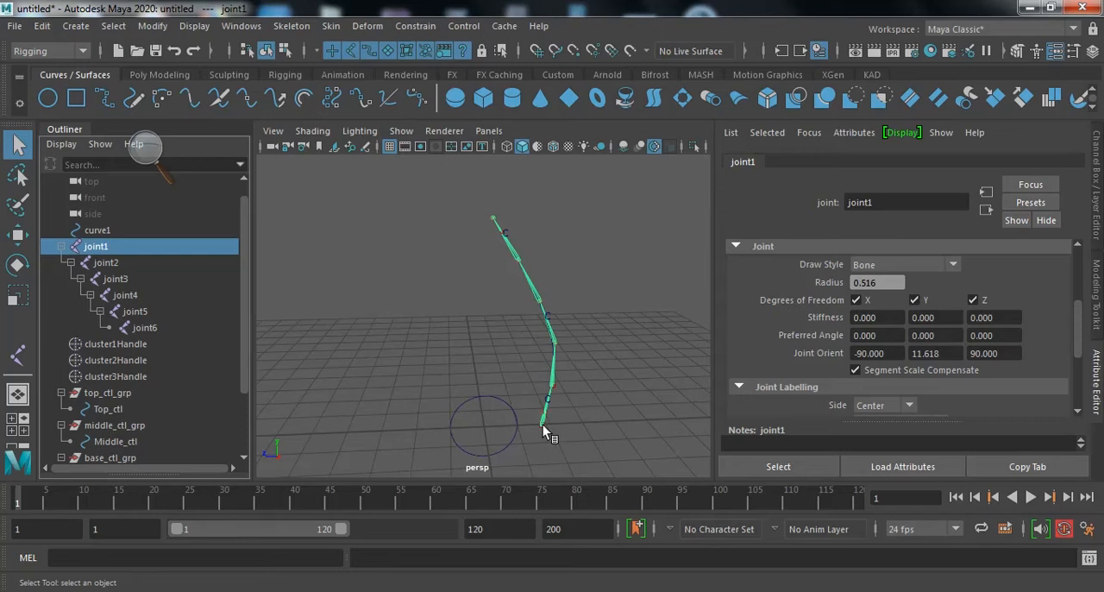
{"action": "left_click", "coordinate": [138, 329]}
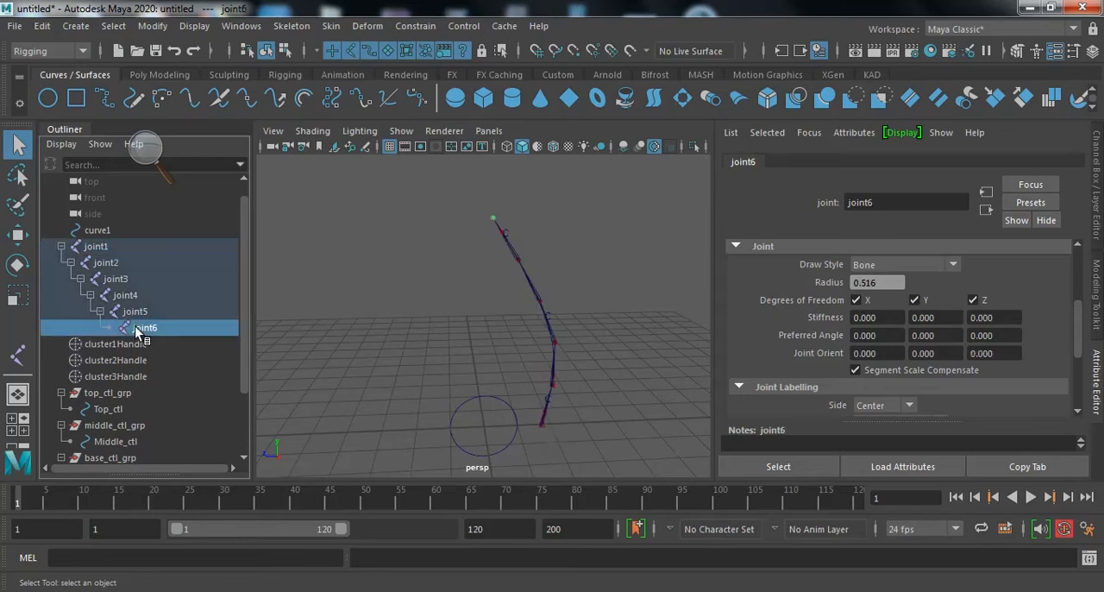
{"action": "left_click", "coordinate": [97, 248]}
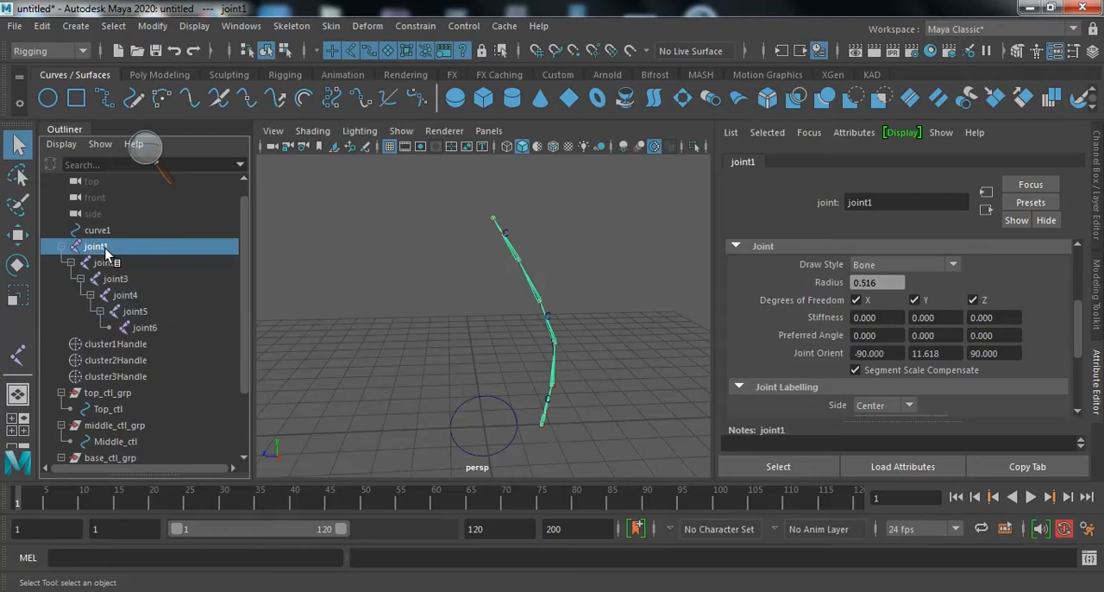
{"action": "scroll", "coordinate": [136, 309], "scroll_direction": "down", "scroll_amount": 3}
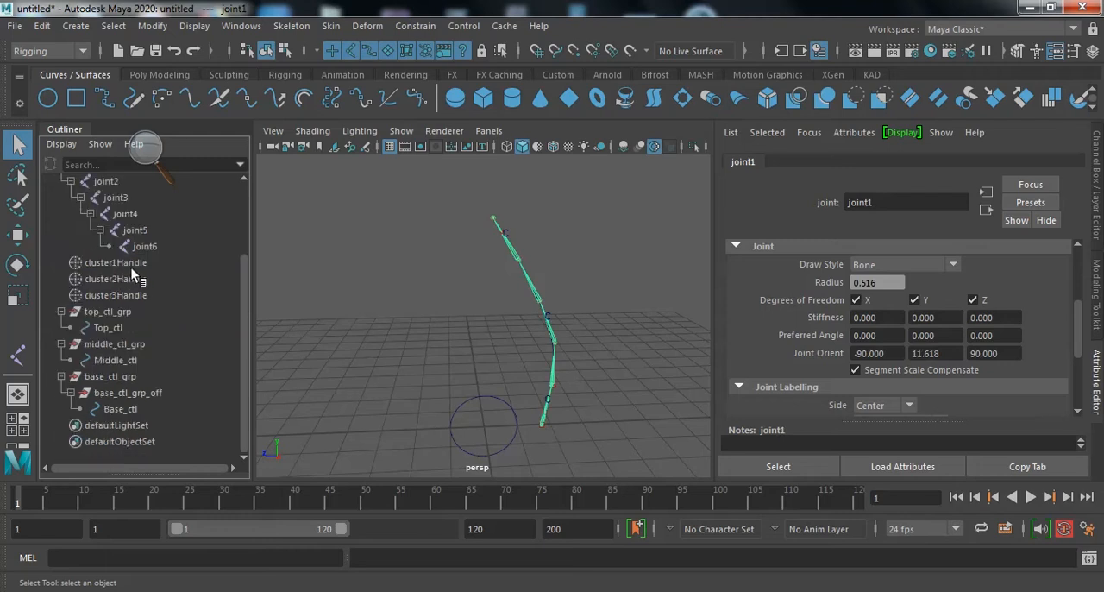
{"action": "left_click", "coordinate": [126, 394]}
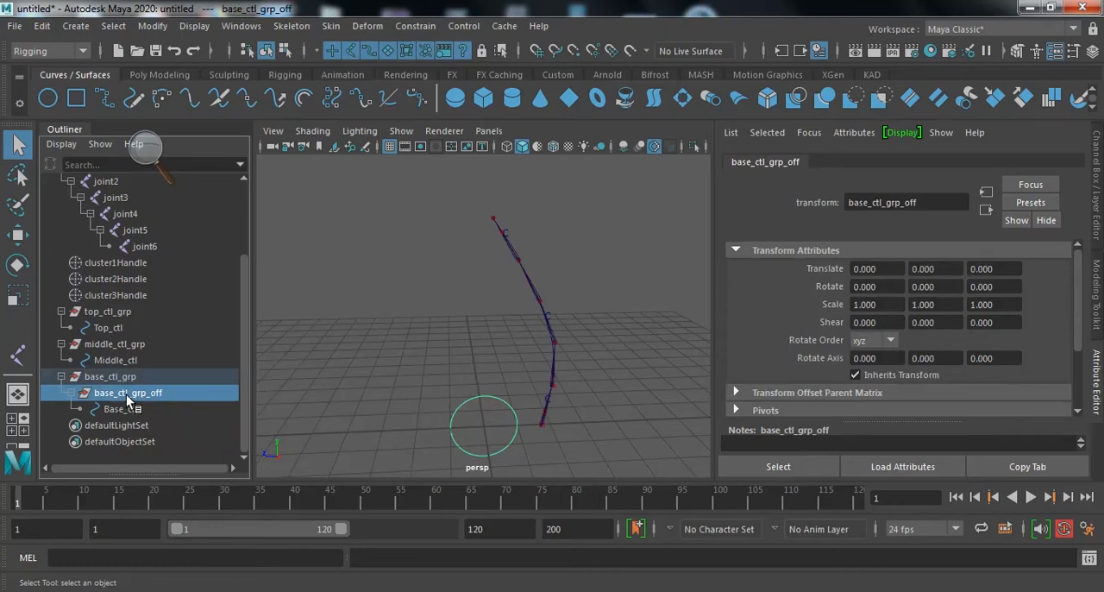
- Put middle_ctl_grp inside a new parent group and expand that group down to Middle_ctl
{"action": "left_click", "coordinate": [130, 344]}
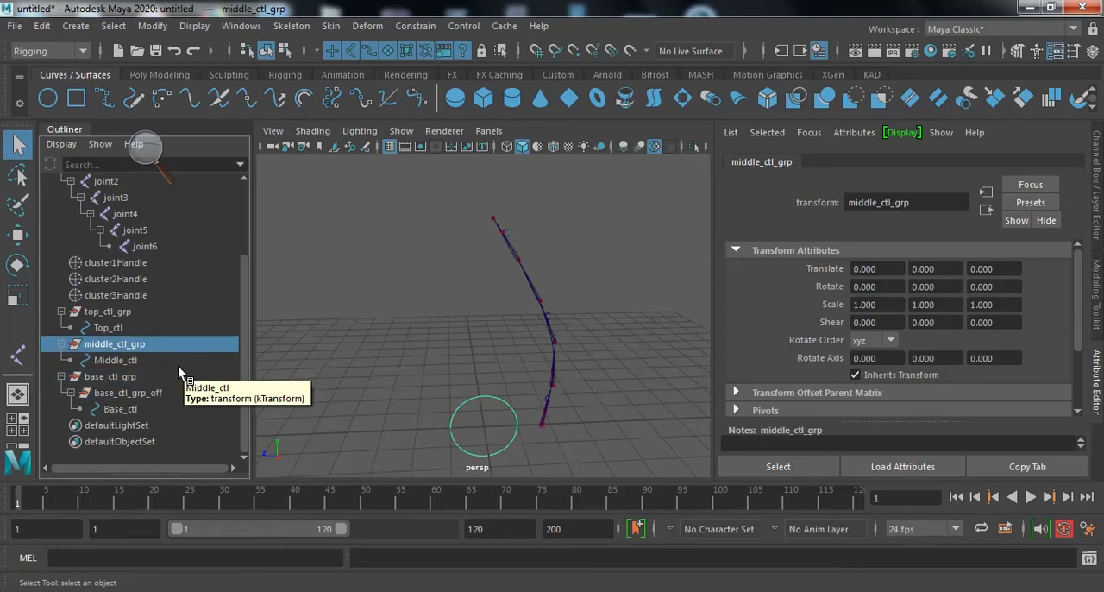
{"action": "key", "text": "ctrl+g"}
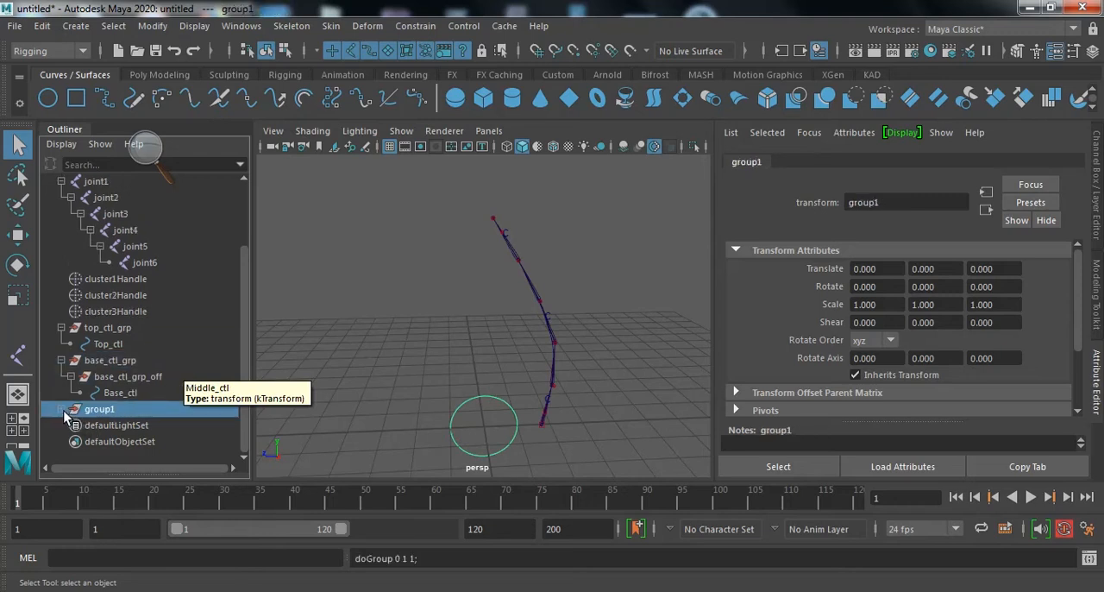
{"action": "left_click", "coordinate": [61, 409]}
{"action": "scroll", "coordinate": [148, 364], "scroll_direction": "down", "scroll_amount": 1}
{"action": "left_click", "coordinate": [71, 409]}
{"action": "scroll", "coordinate": [127, 386], "scroll_direction": "down", "scroll_amount": 1}
- Rename the inner group directly above Middle_ctl as middle_ctl_grp_off
{"action": "double_click", "coordinate": [186, 375]}
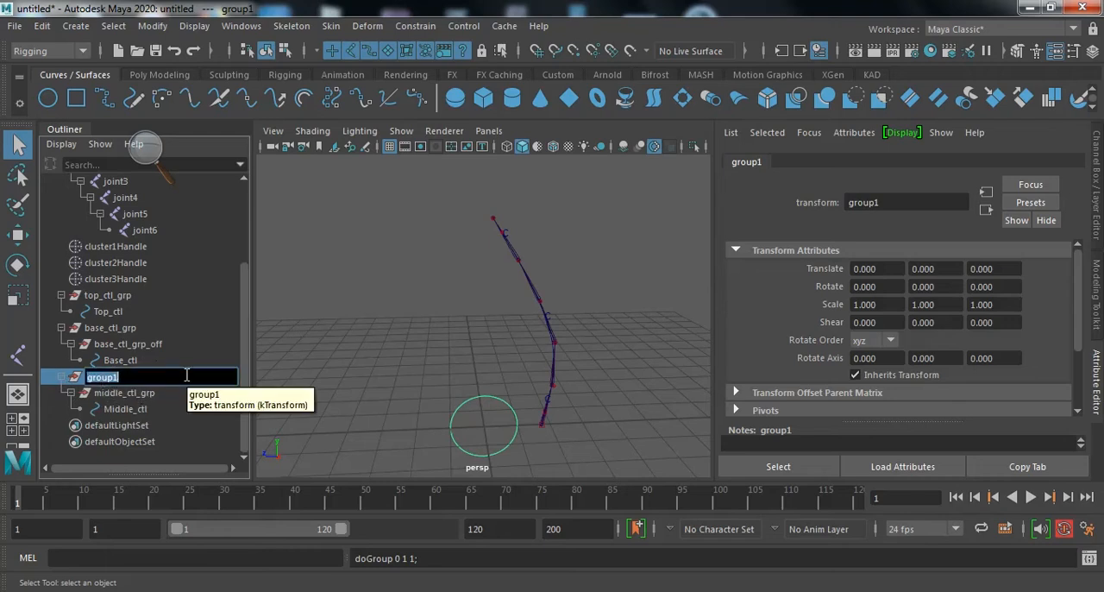
{"action": "double_click", "coordinate": [178, 394]}
{"action": "left_click", "coordinate": [178, 393]}
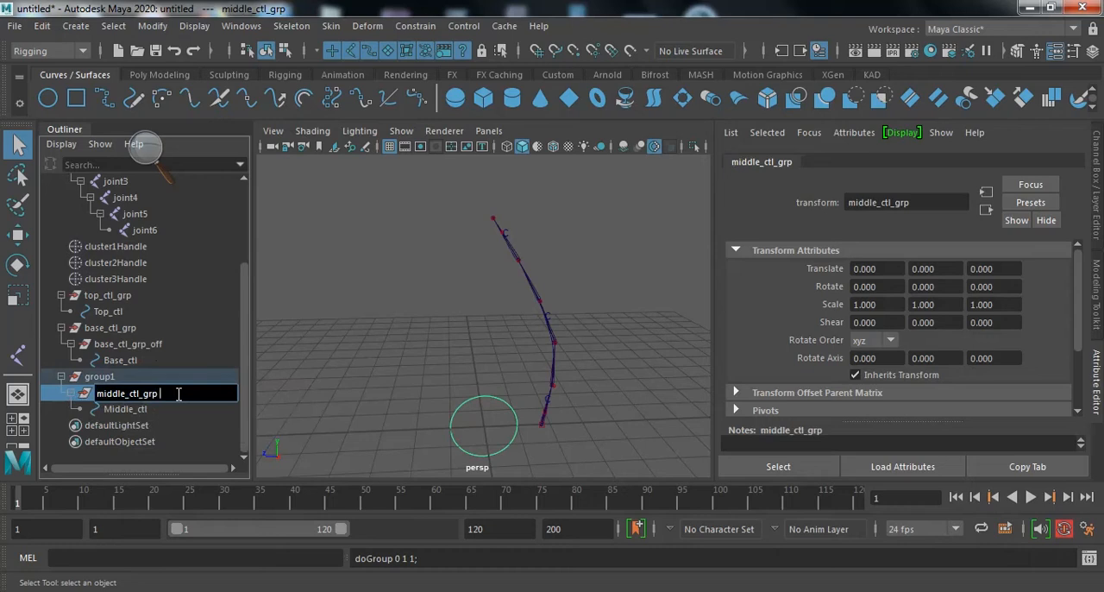
{"action": "type", "text": "_off"}
{"action": "key", "text": "Return"}
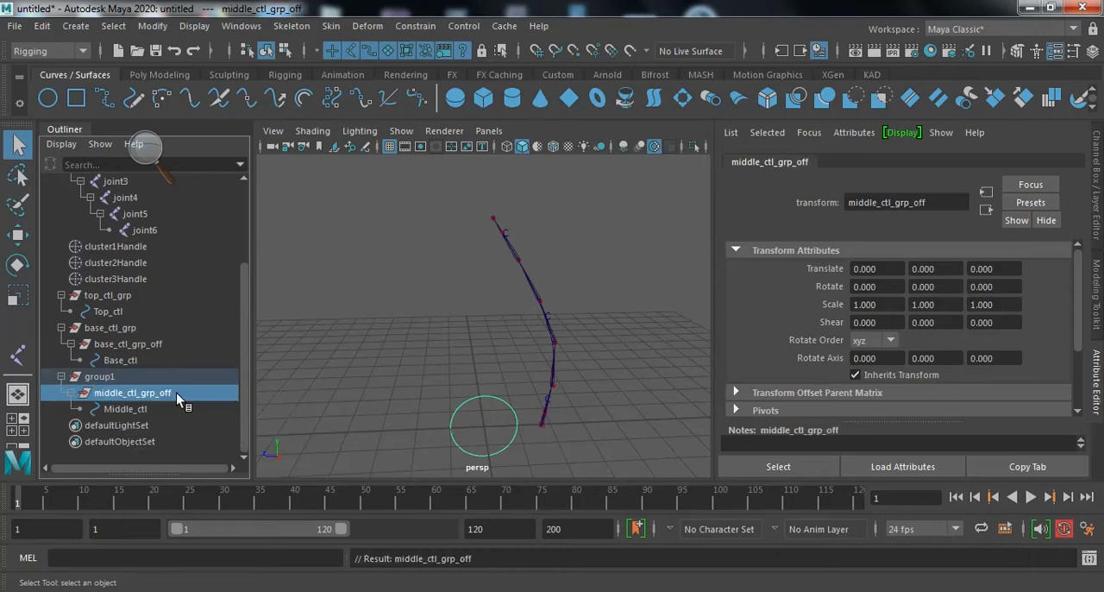
- Rename the outer group above middle_ctl_grp_off as middle_ctl_grp
{"action": "double_click", "coordinate": [108, 377]}
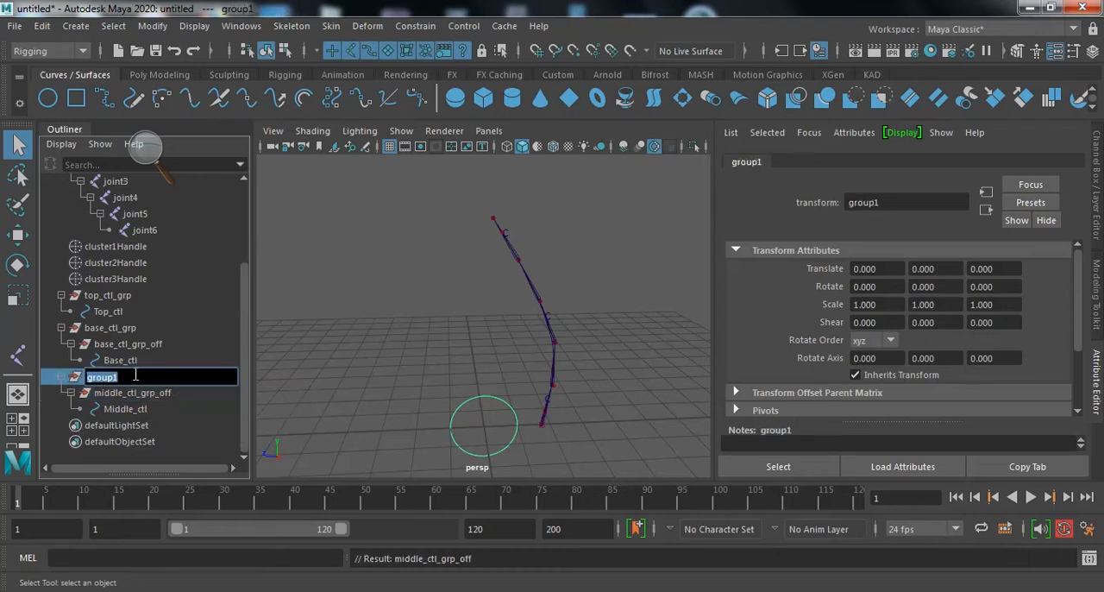
{"action": "type", "text": "m"}
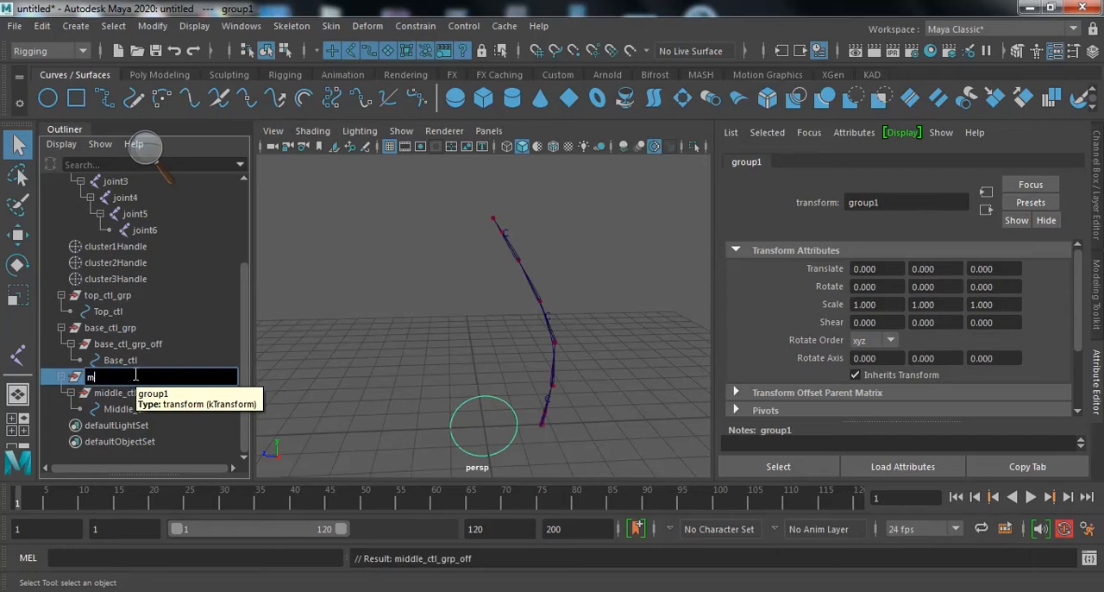
{"action": "type", "text": "iddle_ctl_grp"}
{"action": "key", "text": "Return"}
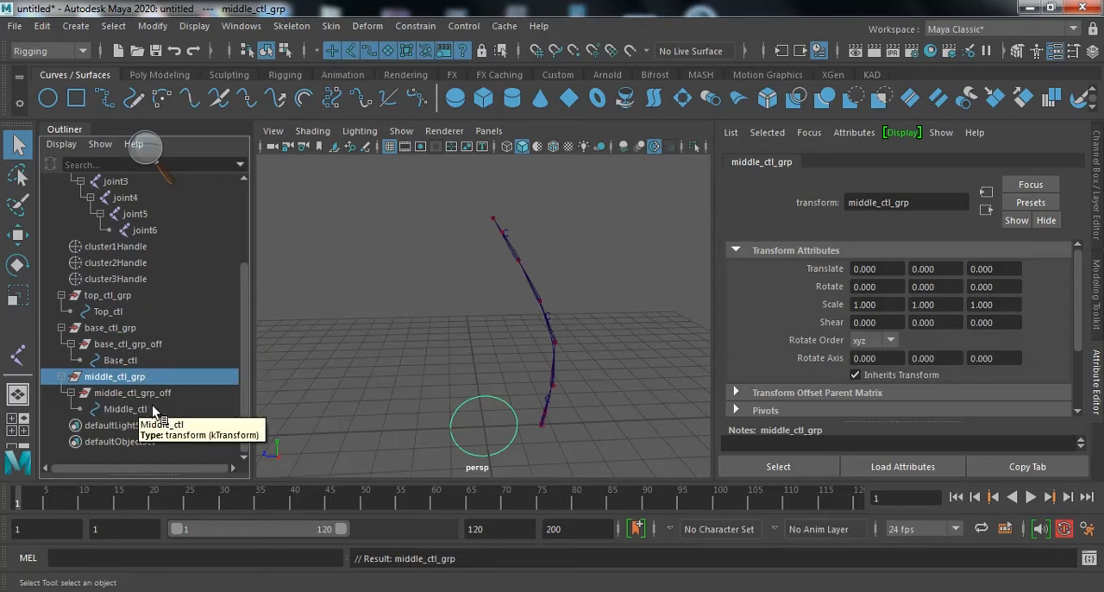
- Ungroup base_ctl_grp_off so that Base_ctl sits directly under base_ctl_grp
{"action": "left_click", "coordinate": [133, 345]}
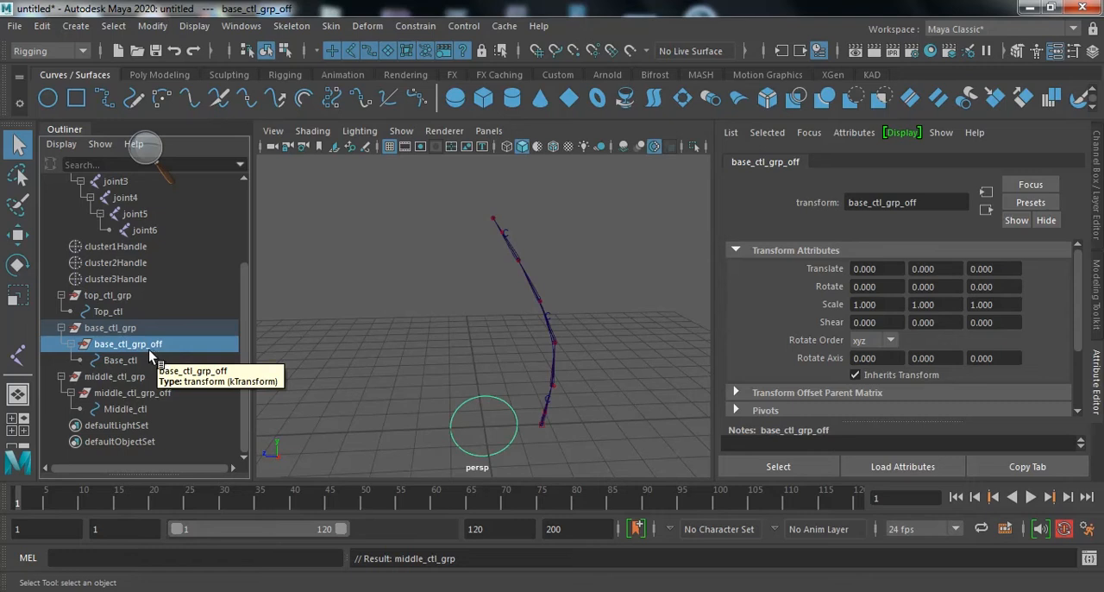
{"action": "left_click", "coordinate": [47, 31]}
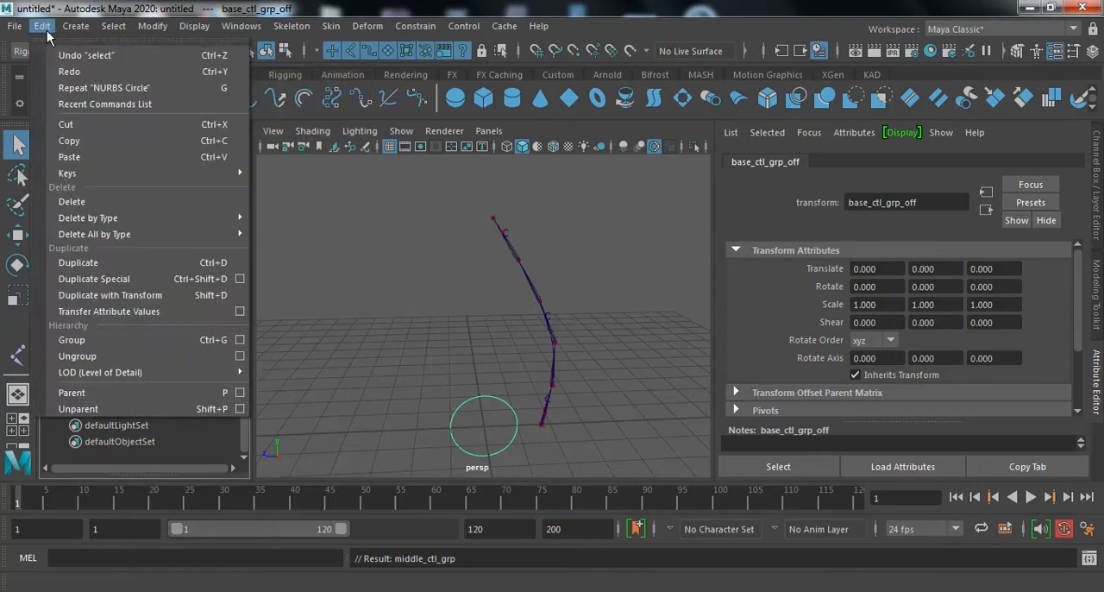
{"action": "left_click", "coordinate": [144, 357]}
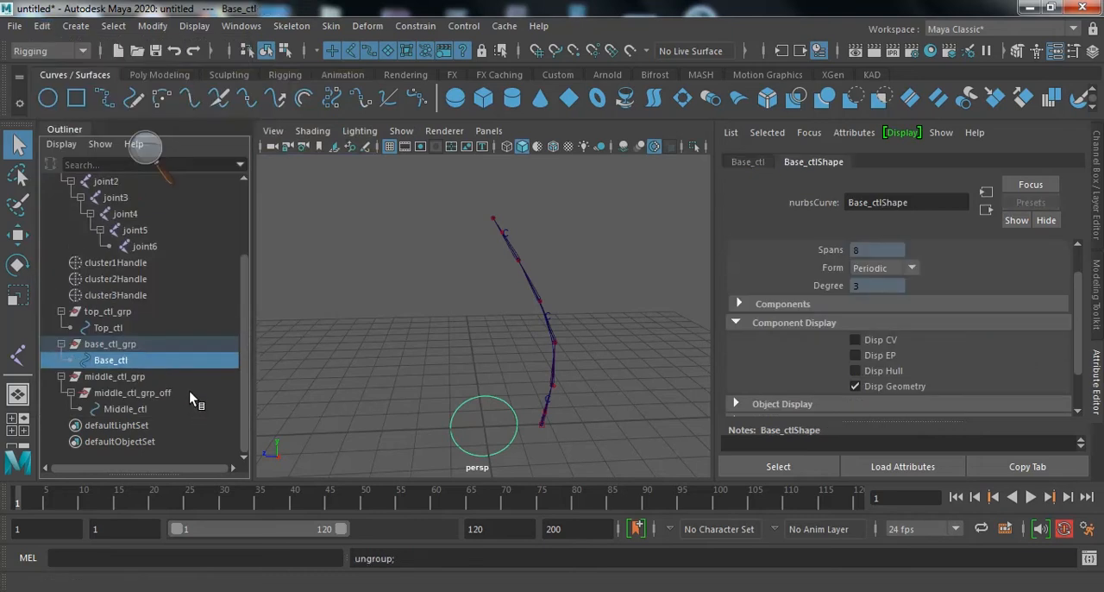
{"action": "scroll", "coordinate": [195, 386], "scroll_direction": "up", "scroll_amount": 3}
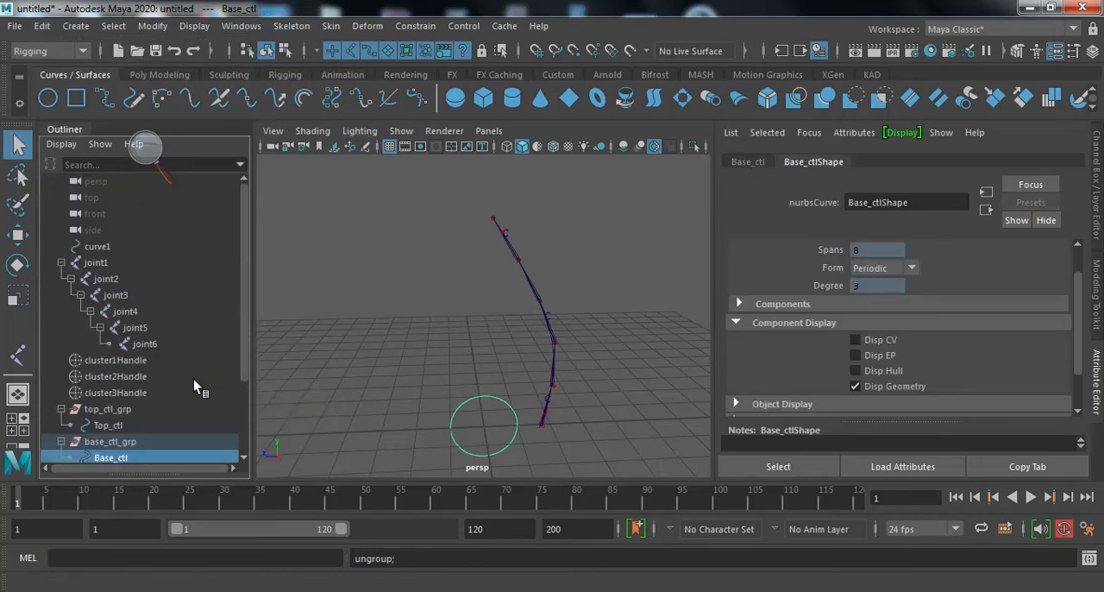
{"action": "scroll", "coordinate": [194, 381], "scroll_direction": "down", "scroll_amount": 3}
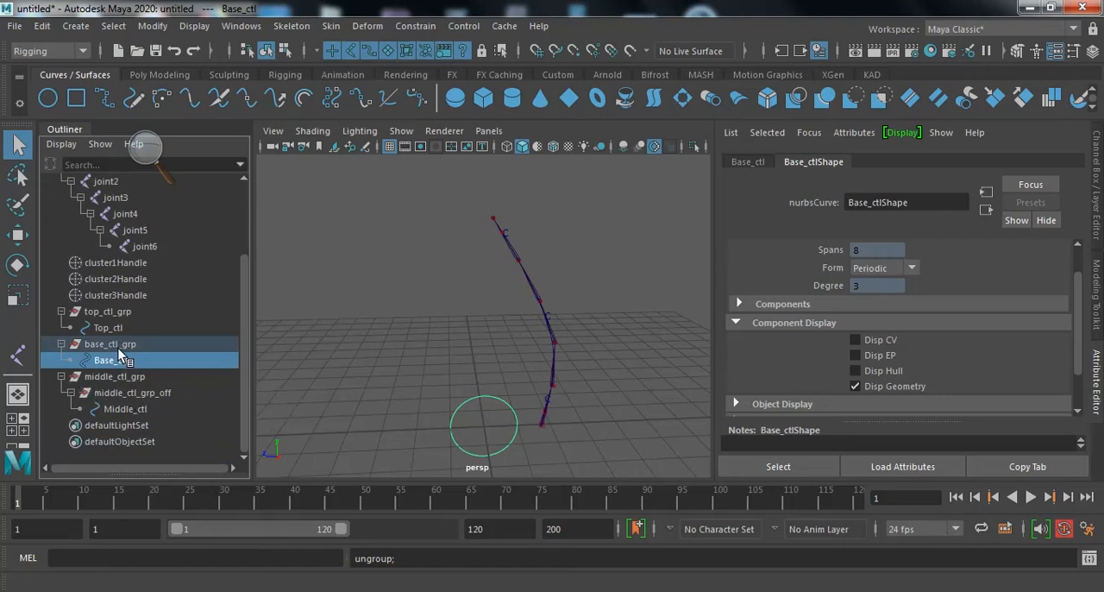
{"action": "left_click", "coordinate": [121, 345]}
{"action": "left_click", "coordinate": [138, 362]}
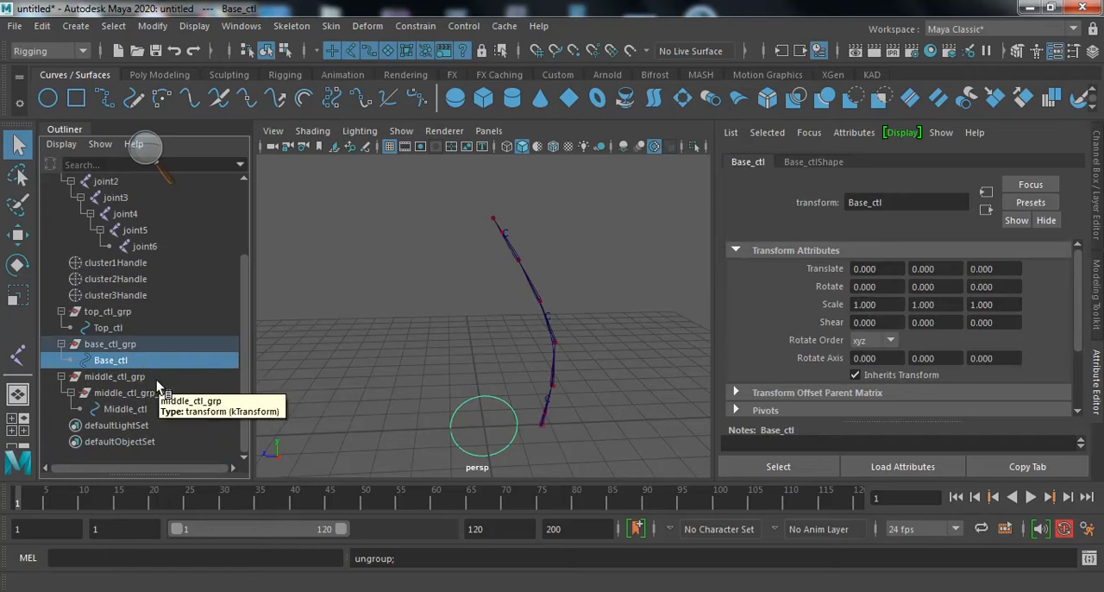
- Parent top_ctl_grp under joint6, the joint at the upper end of the chain
{"action": "left_click", "coordinate": [141, 312]}
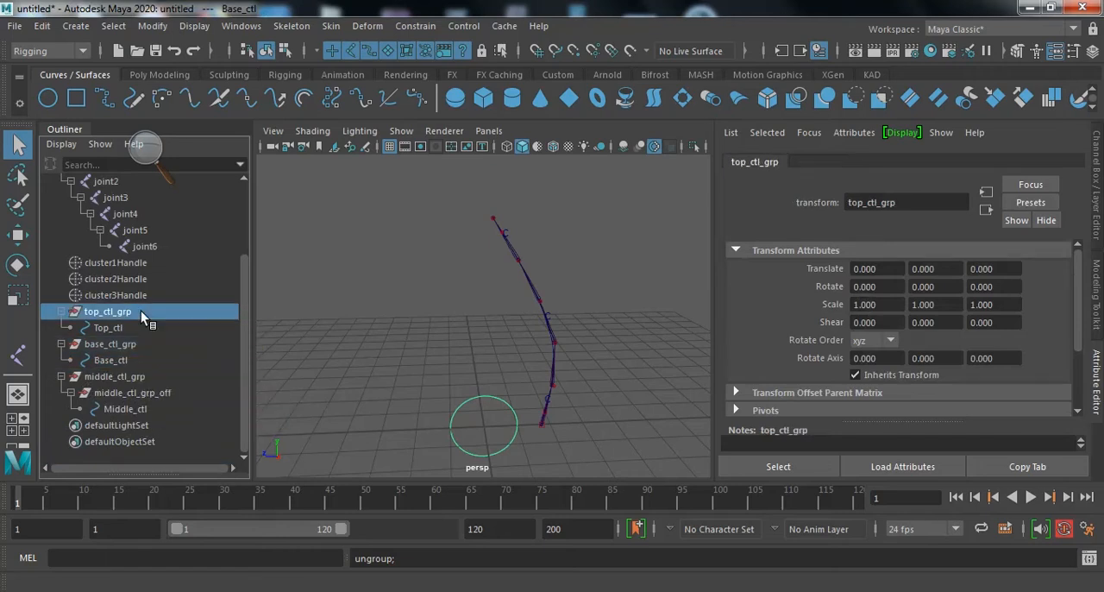
{"action": "scroll", "coordinate": [175, 321], "scroll_direction": "up", "scroll_amount": 3}
{"action": "scroll", "coordinate": [174, 321], "scroll_direction": "down", "scroll_amount": 2}
{"action": "left_click", "coordinate": [494, 219]}
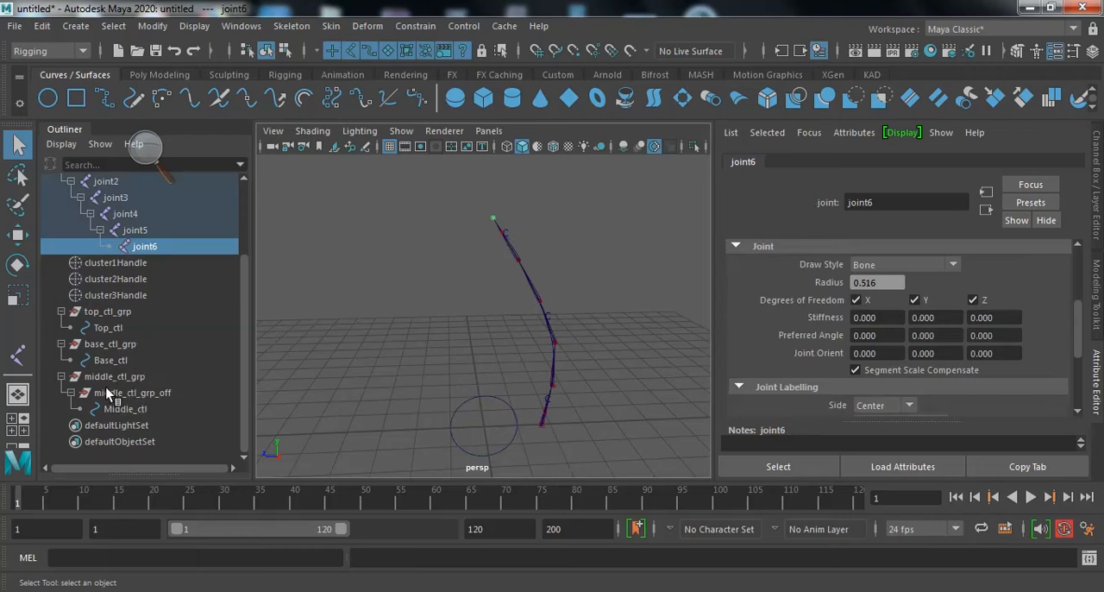
{"action": "left_click", "coordinate": [104, 314]}
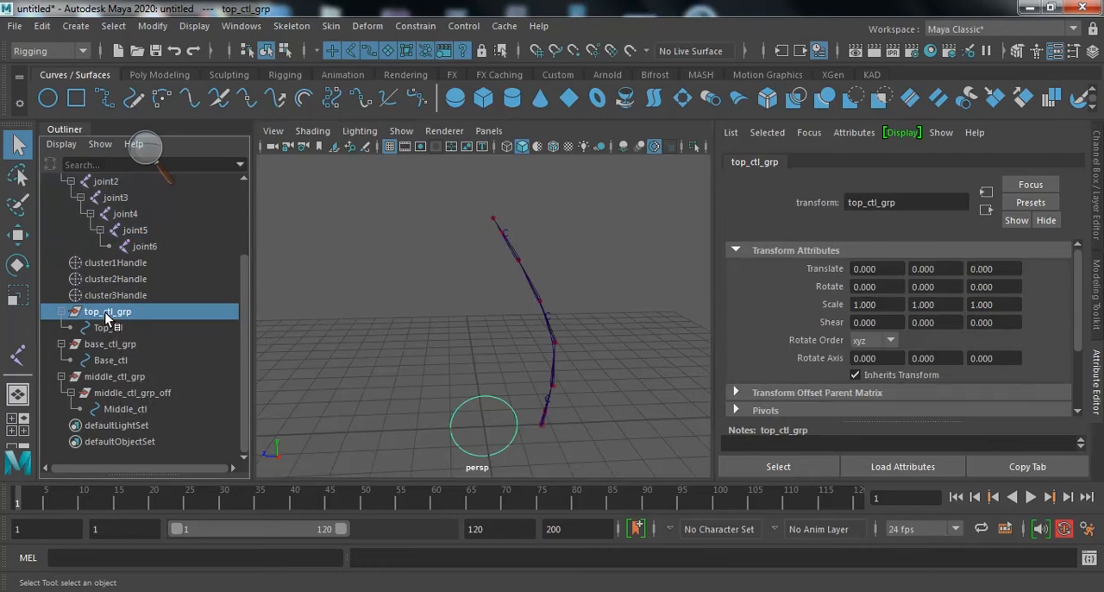
{"action": "left_click", "coordinate": [145, 247], "text": "ctrl"}
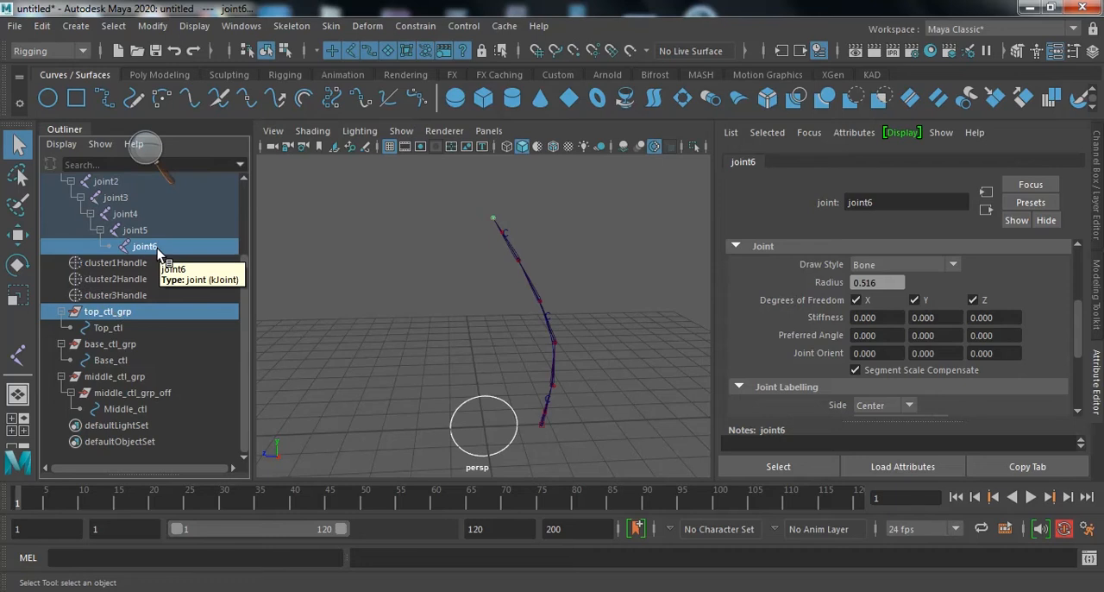
{"action": "key", "text": "p"}
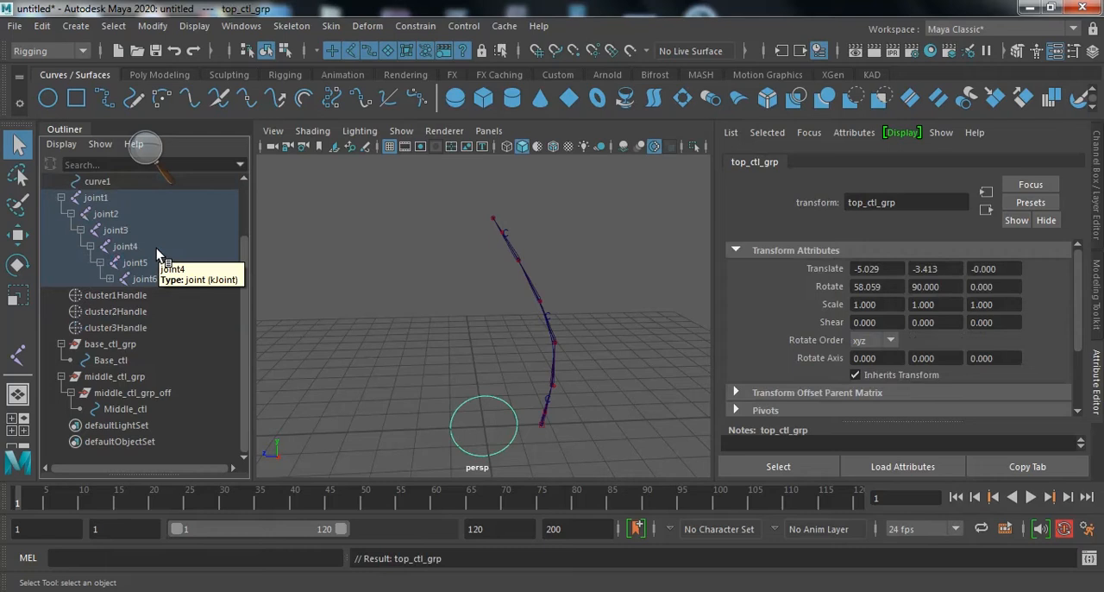
- Expand joint6 and set top_ctl_grp's Translate X, Y, Z and Rotate X, Y channels to 0
{"action": "key", "text": "ctrl+a"}
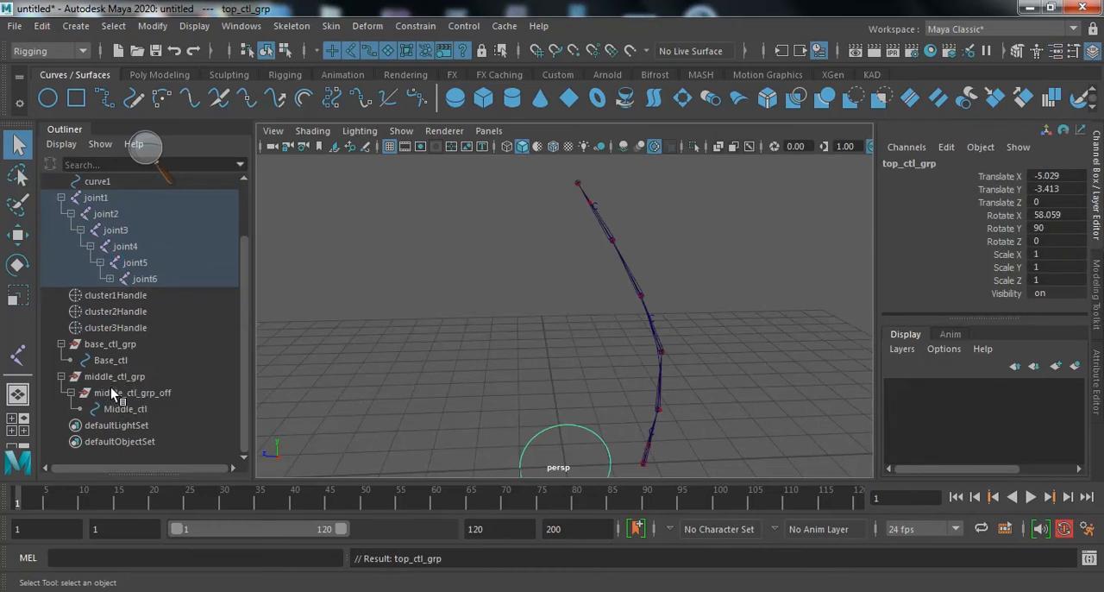
{"action": "middle_click_drag", "start_coordinate": [109, 312], "coordinate": [104, 279]}
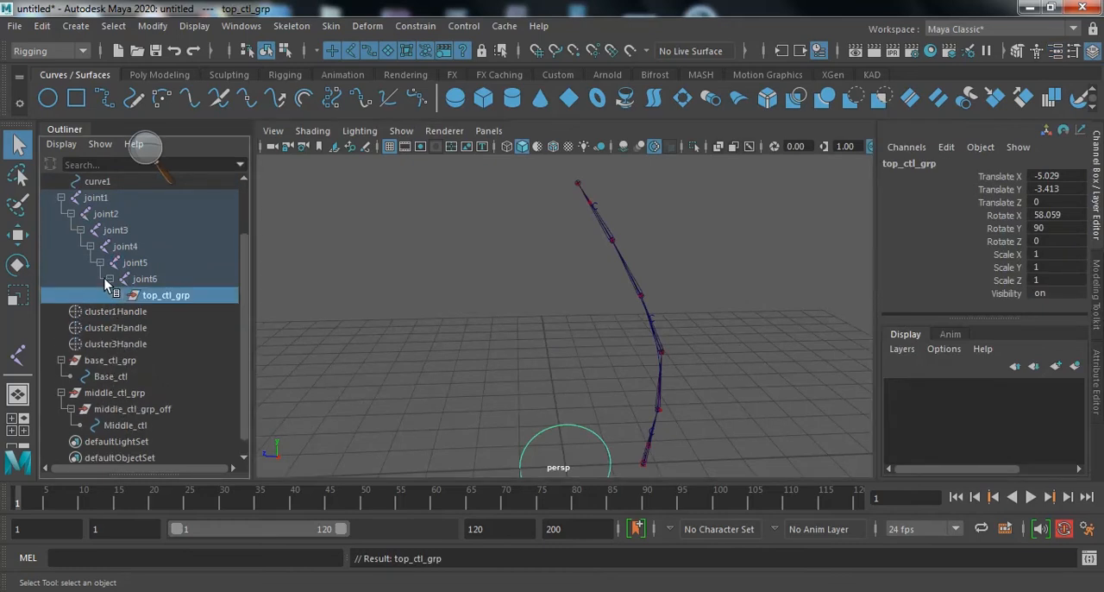
{"action": "left_click", "coordinate": [167, 296]}
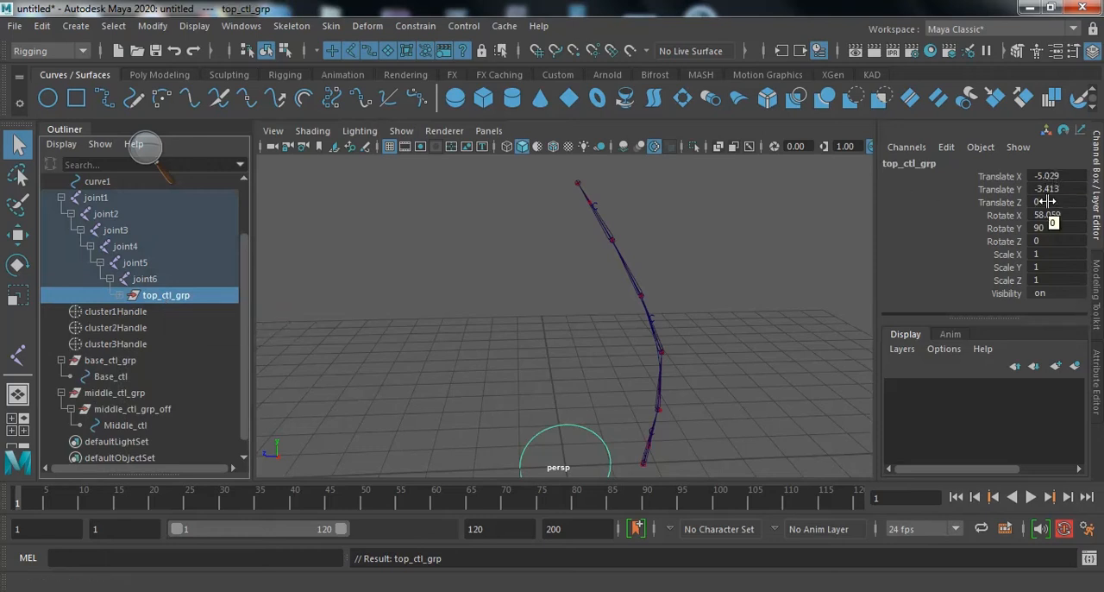
{"action": "left_click_drag", "start_coordinate": [1048, 176], "coordinate": [1072, 227]}
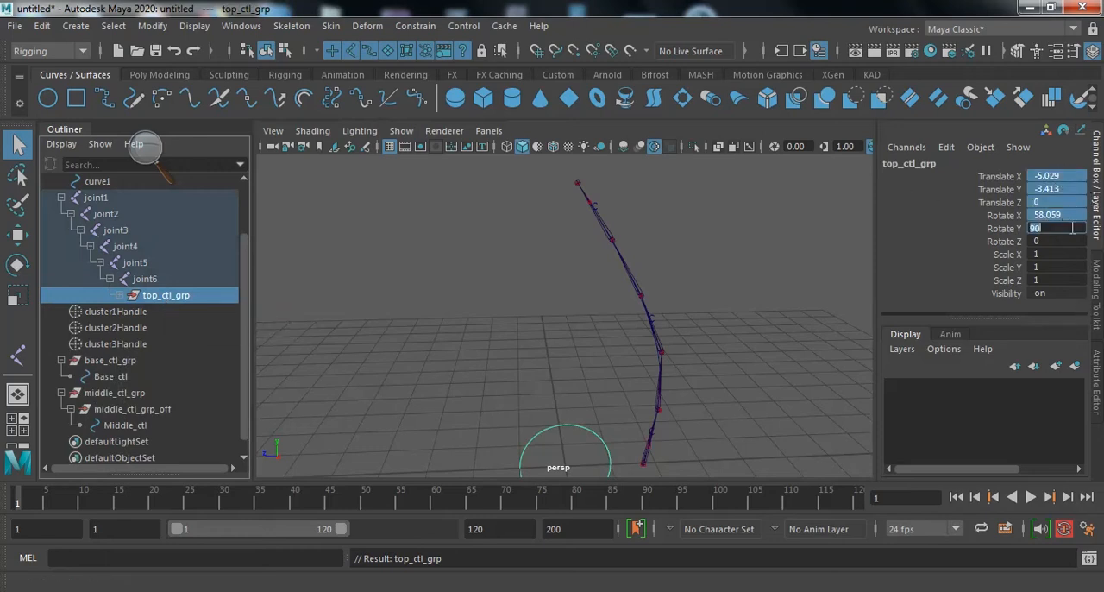
{"action": "type", "text": "0"}
{"action": "key", "text": "Return"}
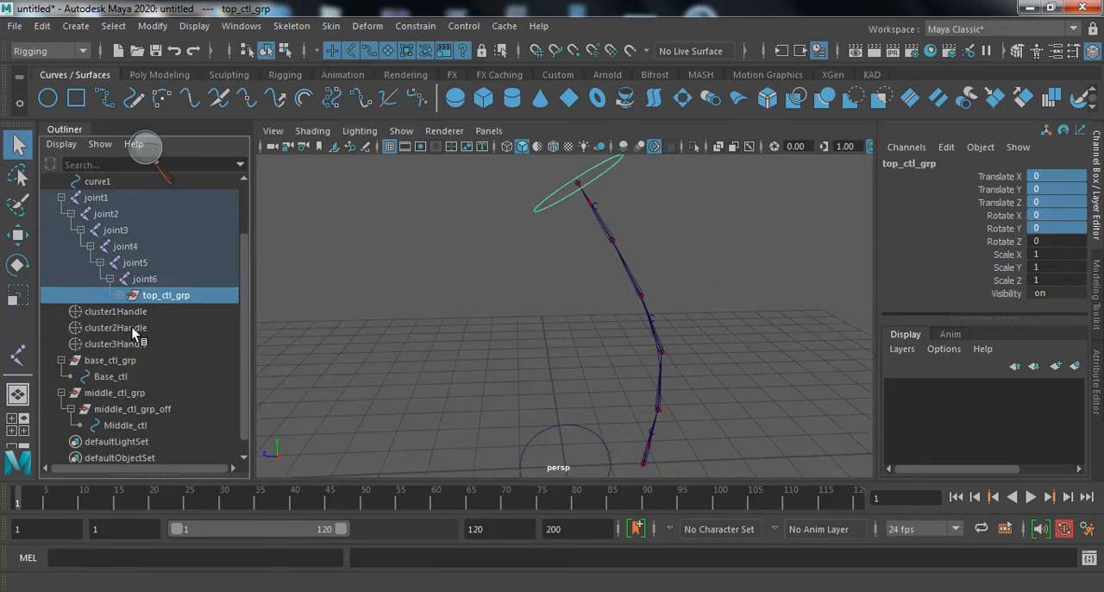
- Unparent top_ctl_grp from joint6 to the scene root and check the channel values of Top_ctl inside it
{"action": "left_click", "coordinate": [118, 295]}
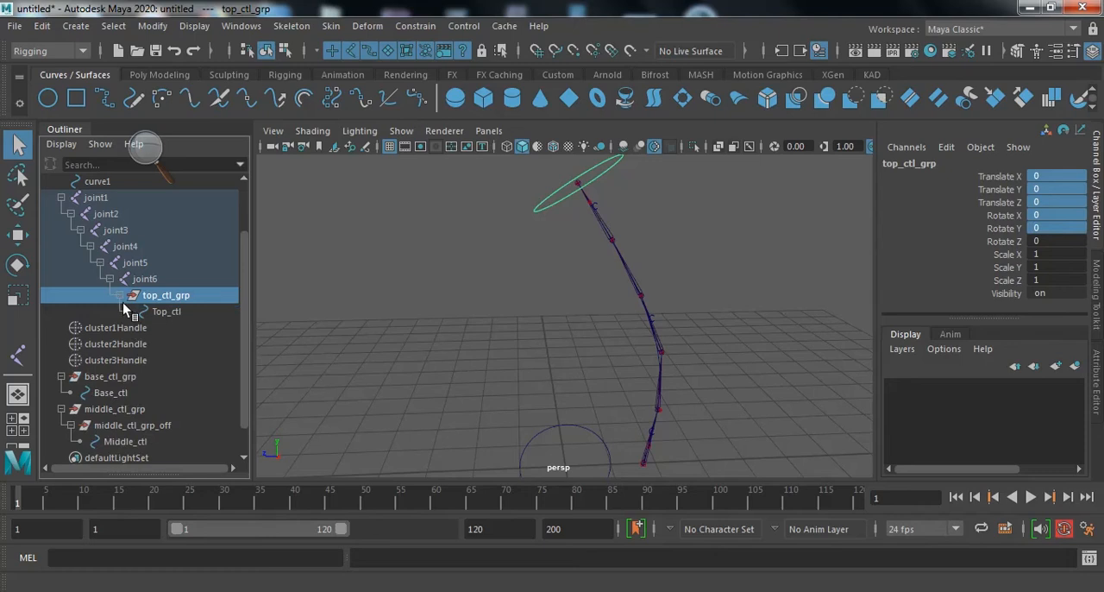
{"action": "left_click", "coordinate": [177, 311]}
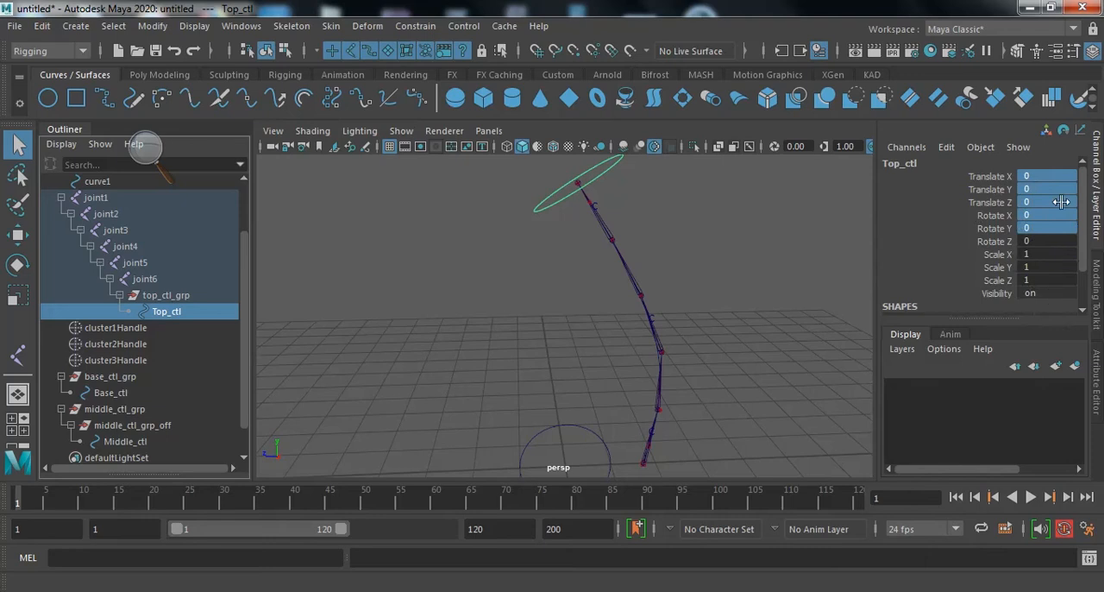
{"action": "left_click", "coordinate": [181, 298]}
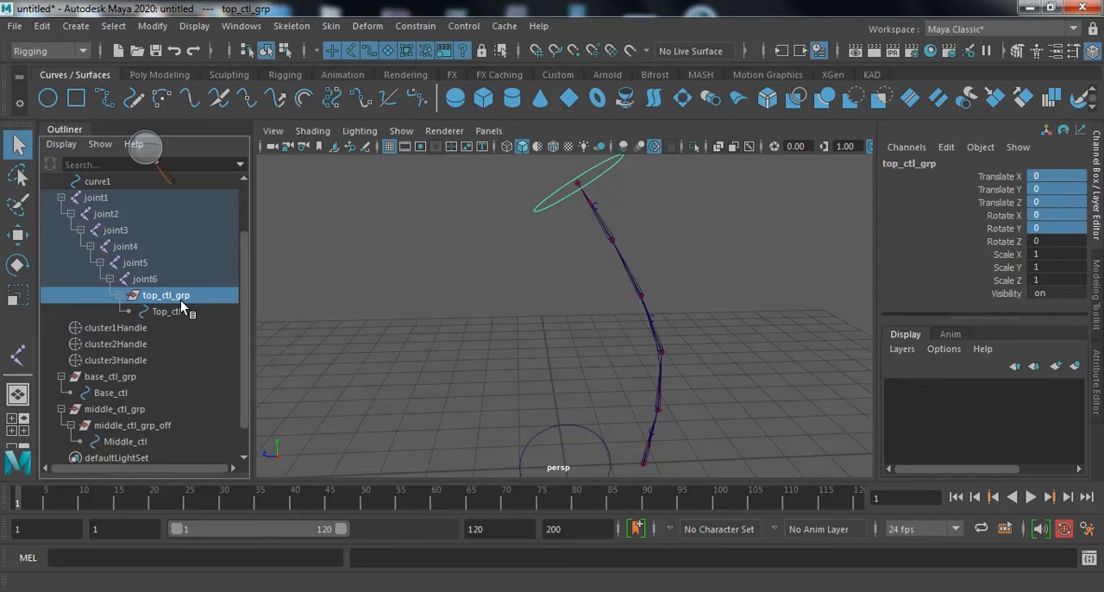
{"action": "key", "text": "shift+p"}
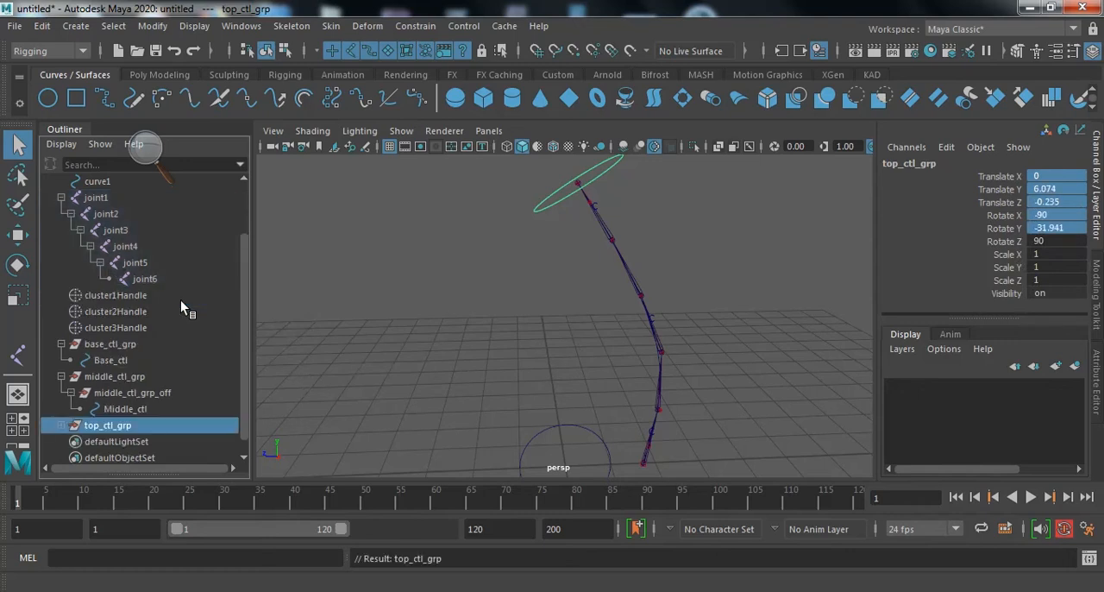
{"action": "left_click", "coordinate": [61, 425]}
{"action": "scroll", "coordinate": [106, 400], "scroll_direction": "down", "scroll_amount": 1}
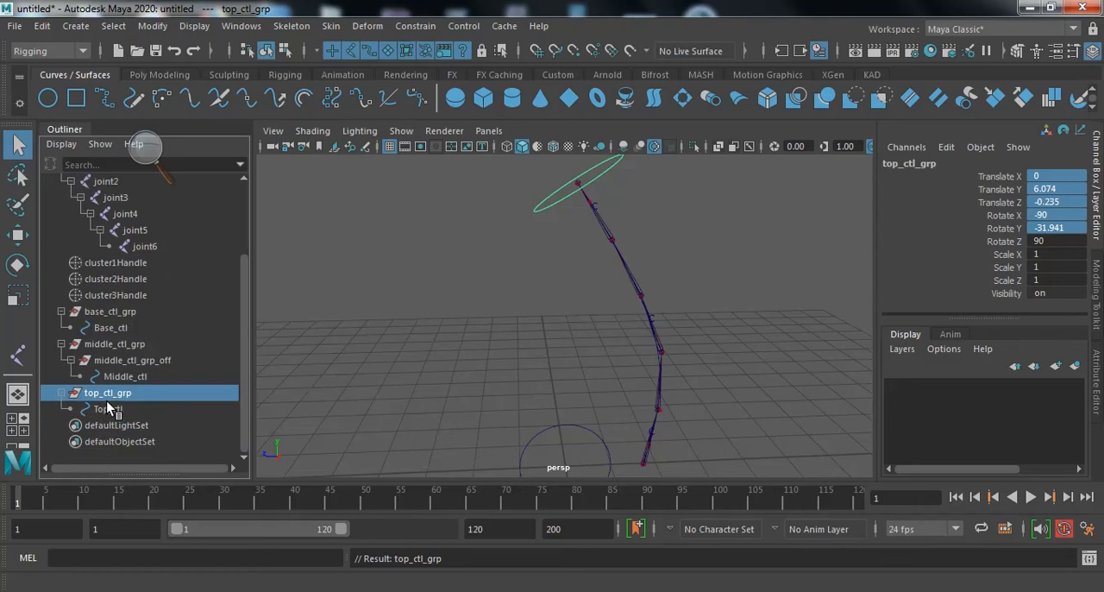
{"action": "left_click", "coordinate": [112, 410]}
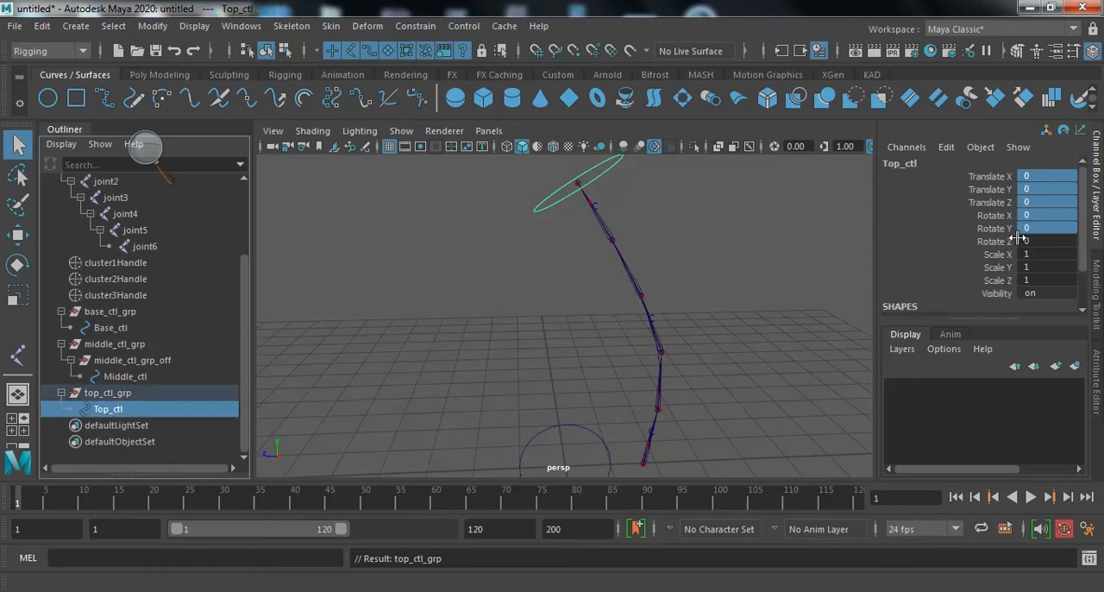
{"action": "left_click", "coordinate": [628, 203]}
- Parent base_ctl_grp under joint1, the root joint of the chain
{"action": "left_click_drag", "start_coordinate": [650, 229], "coordinate": [689, 256], "text": "alt"}
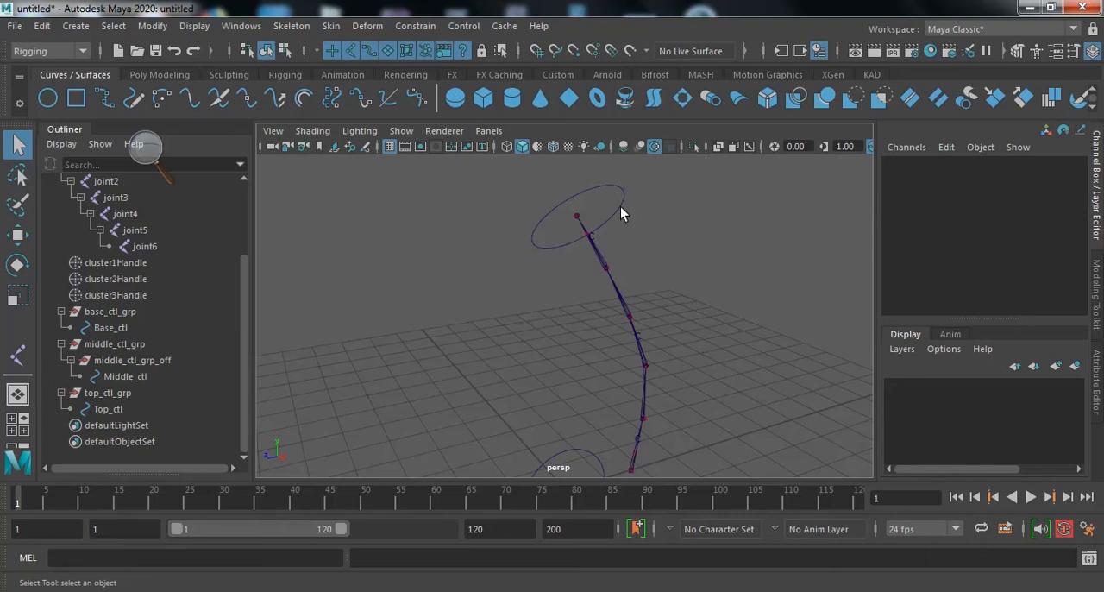
{"action": "left_click_drag", "start_coordinate": [654, 249], "coordinate": [602, 335], "text": "alt"}
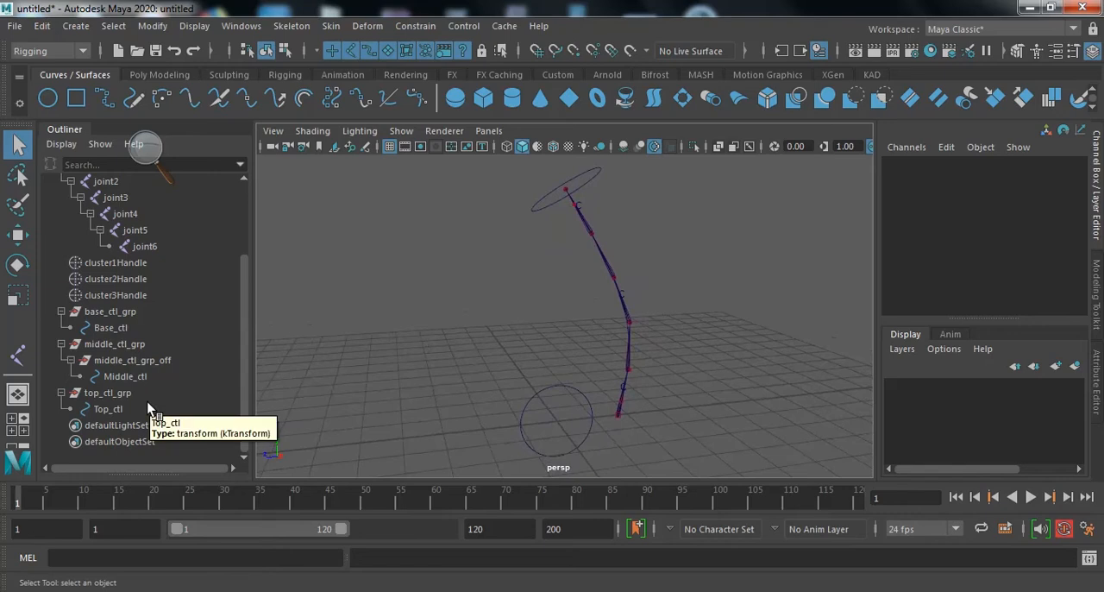
{"action": "left_click", "coordinate": [127, 315]}
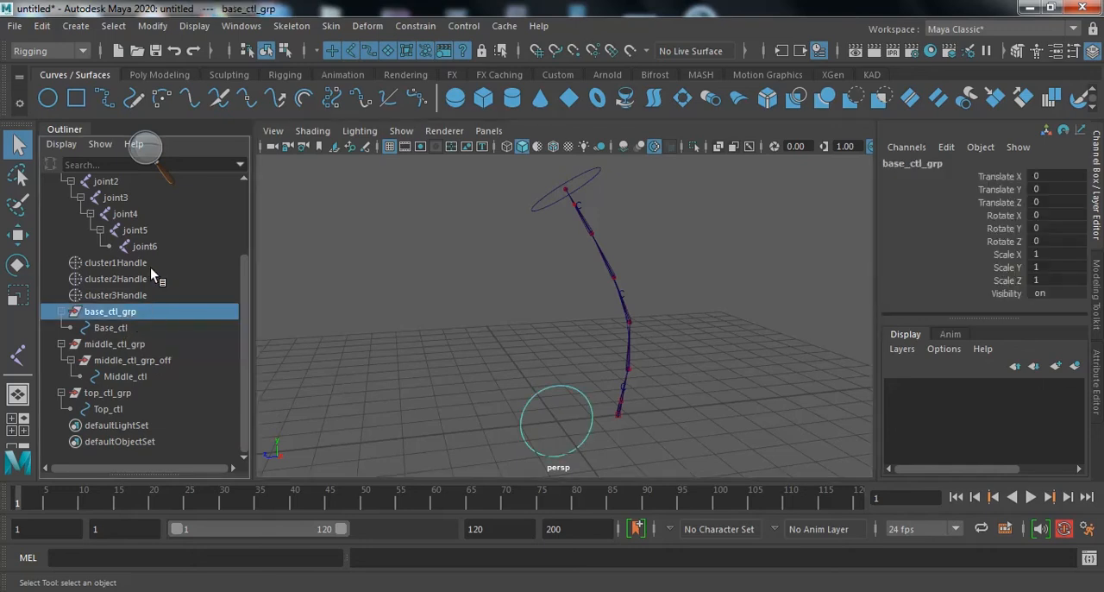
{"action": "scroll", "coordinate": [152, 272], "scroll_direction": "up", "scroll_amount": 2}
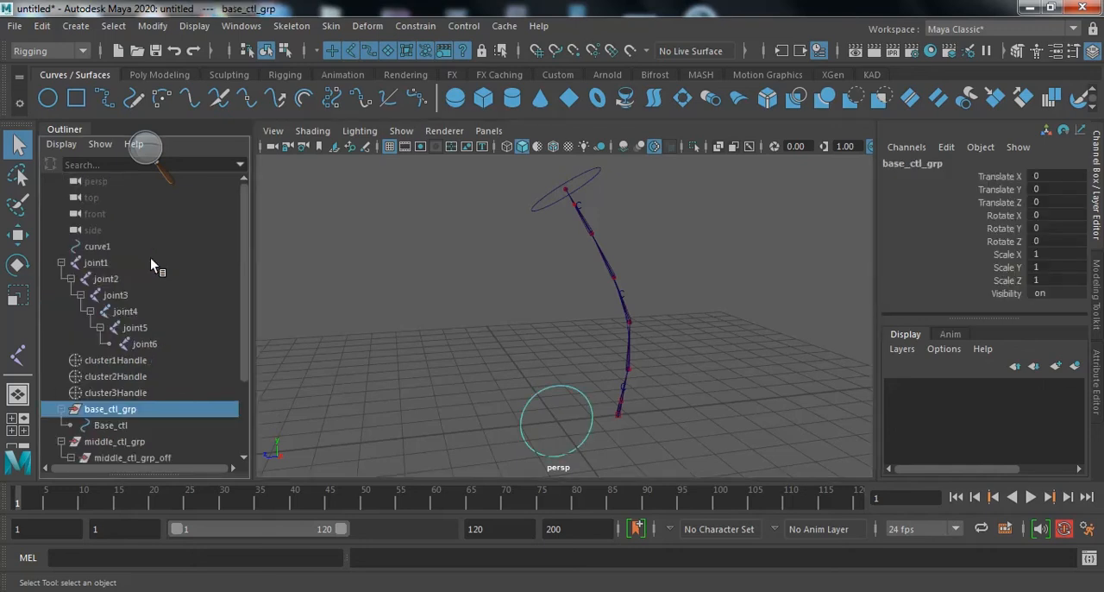
{"action": "left_click", "coordinate": [104, 267], "text": "ctrl"}
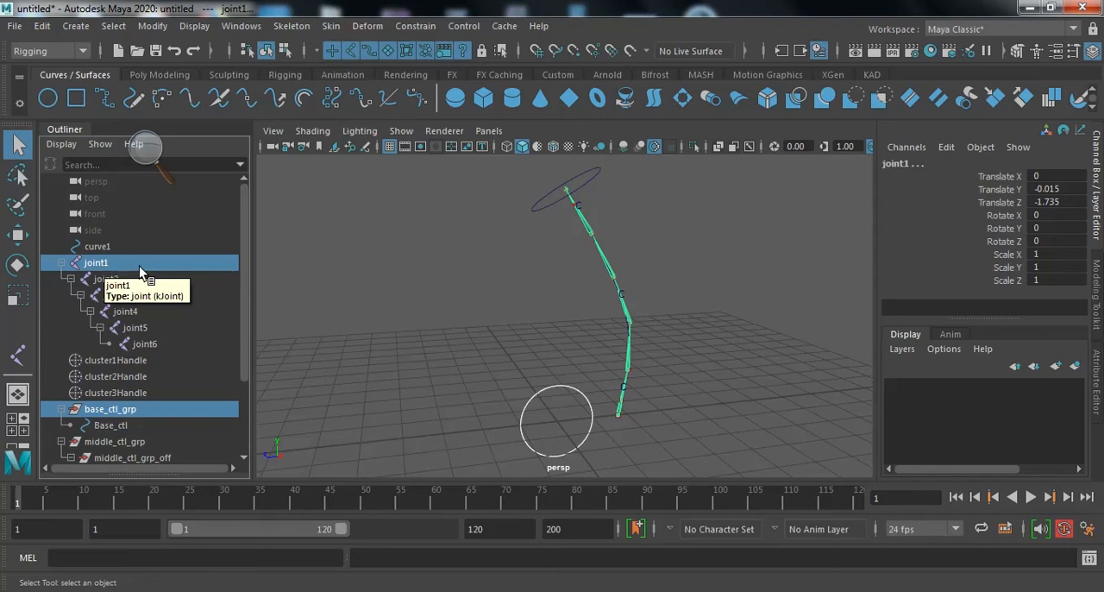
{"action": "key", "text": "p"}
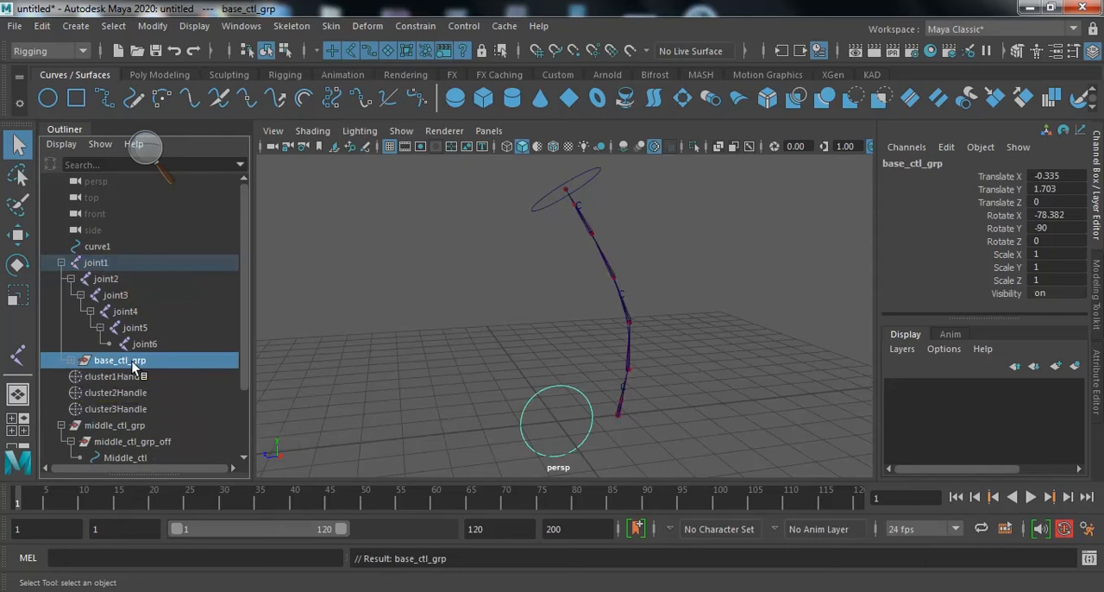
- Set base_ctl_grp's Translate X, Y, Z and Rotate X, Y channels to 0
{"action": "left_click_drag", "start_coordinate": [1058, 176], "coordinate": [1064, 228]}
{"action": "type", "text": "0"}
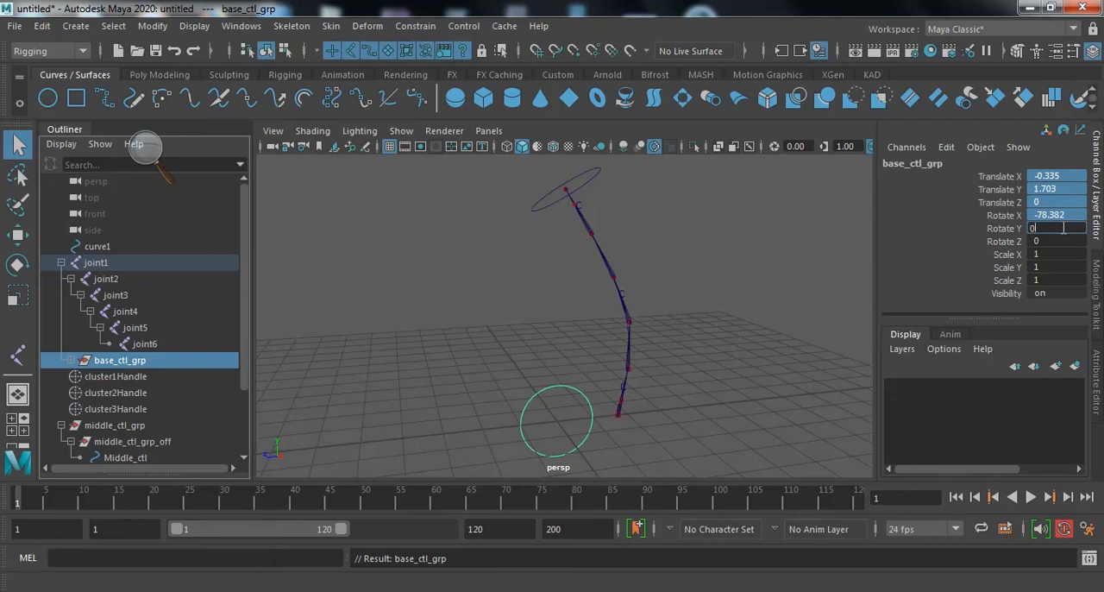
{"action": "key", "text": "Return"}
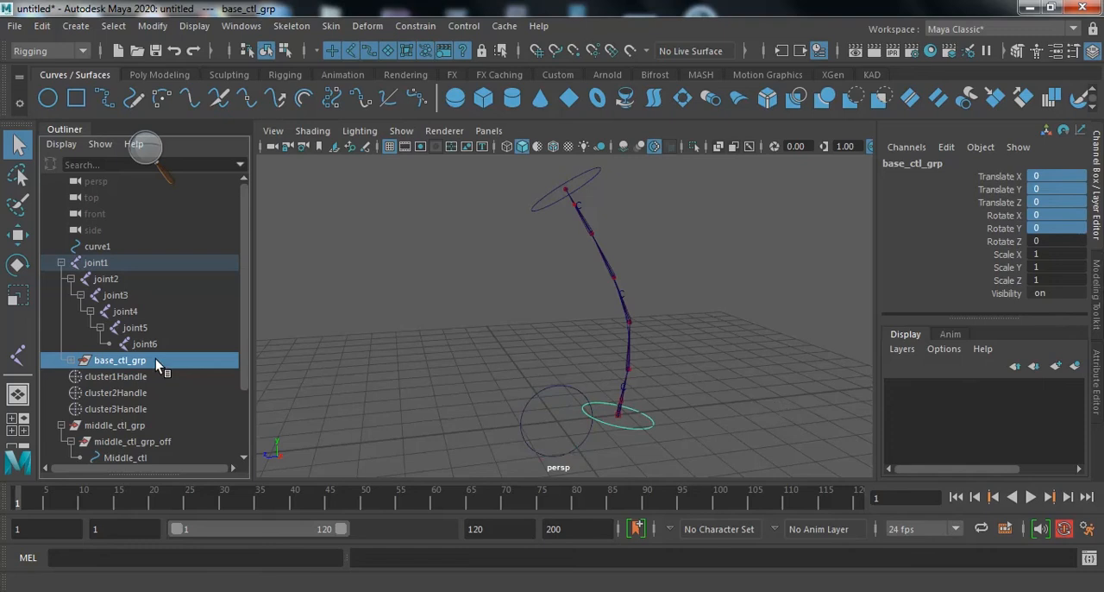
- Unparent base_ctl_grp from joint1 to the scene root and check the channel values of Base_ctl inside it
{"action": "key", "text": "p"}
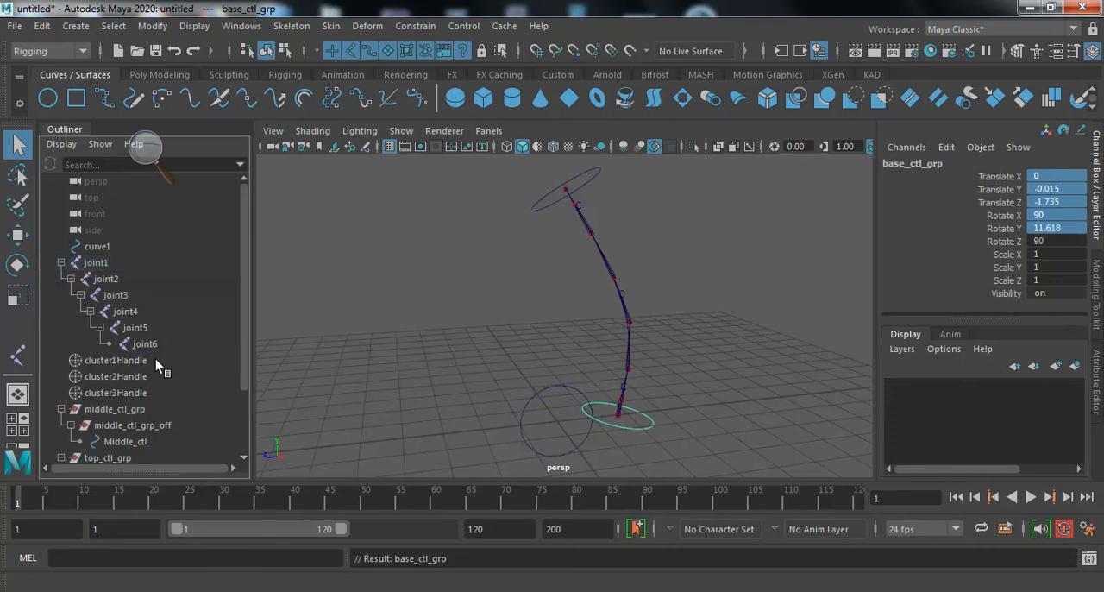
{"action": "left_click", "coordinate": [493, 360]}
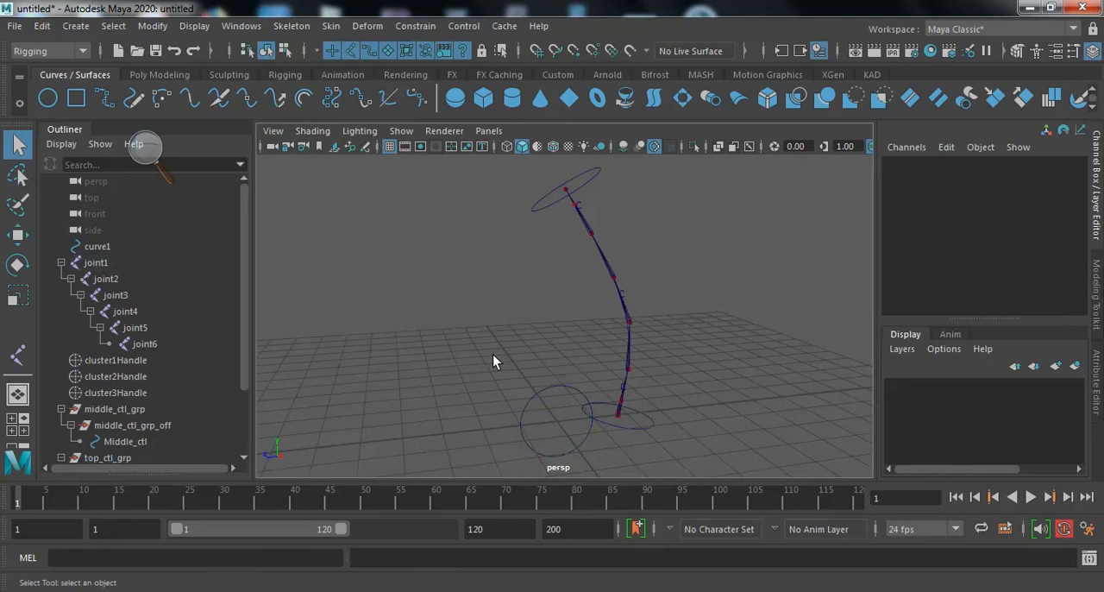
{"action": "scroll", "coordinate": [82, 401], "scroll_direction": "down", "scroll_amount": 2}
{"action": "left_click", "coordinate": [60, 410]}
{"action": "left_click", "coordinate": [110, 426]}
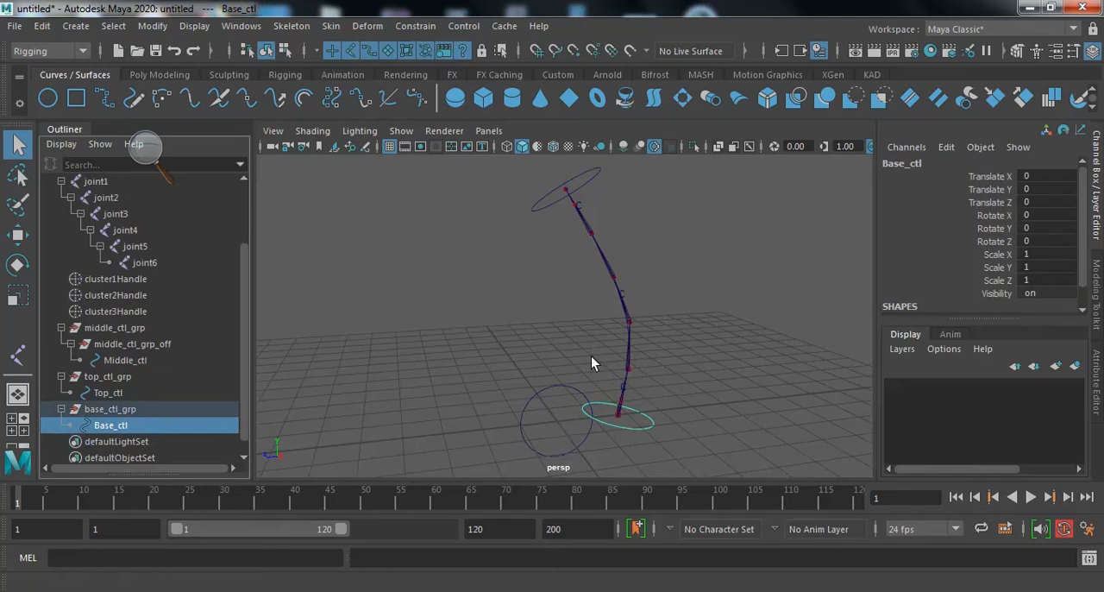
{"action": "left_click", "coordinate": [706, 398]}
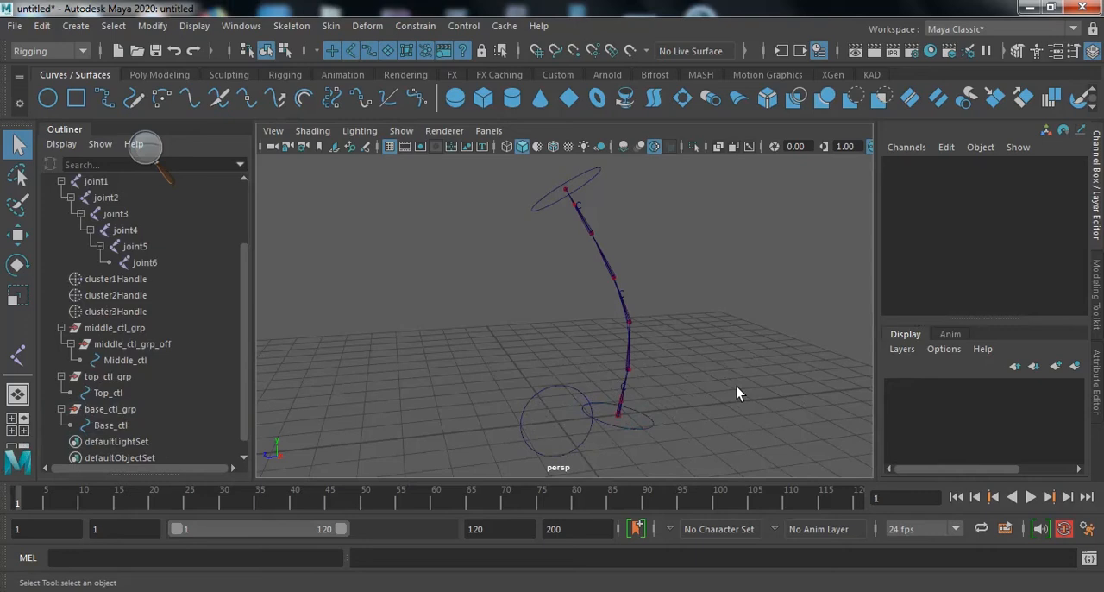
{"action": "left_click_drag", "start_coordinate": [639, 403], "coordinate": [601, 401], "text": "alt"}
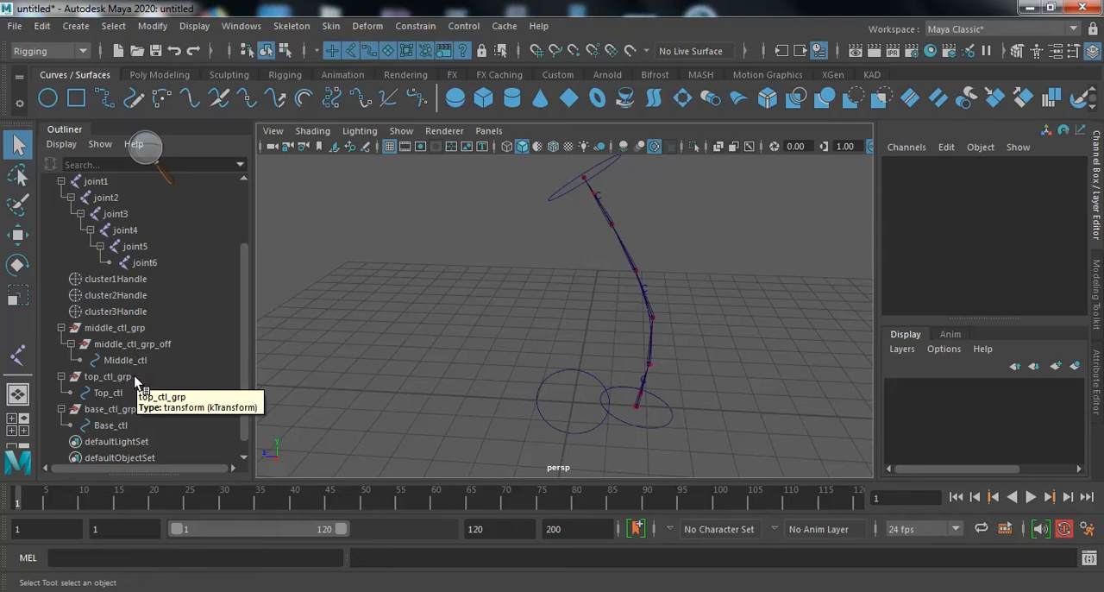
- Point-constrain middle_ctl_grp to both top_ctl_grp and base_ctl_grp with reset options and Maintain offset off, and check middle_ctl_grp's channels
{"action": "left_click", "coordinate": [108, 377]}
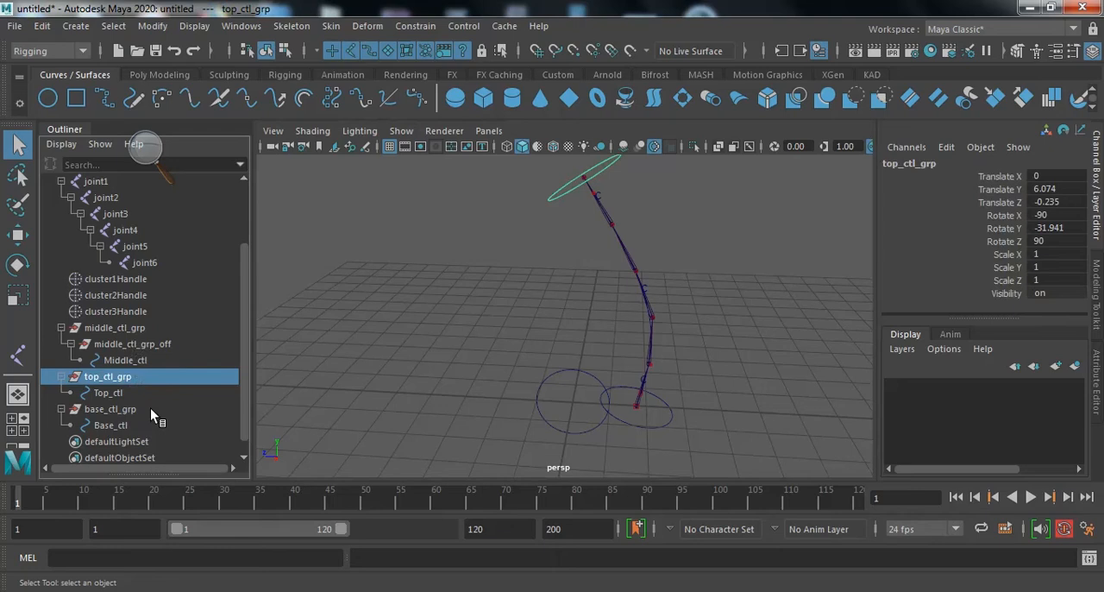
{"action": "left_click", "coordinate": [150, 409], "text": "ctrl"}
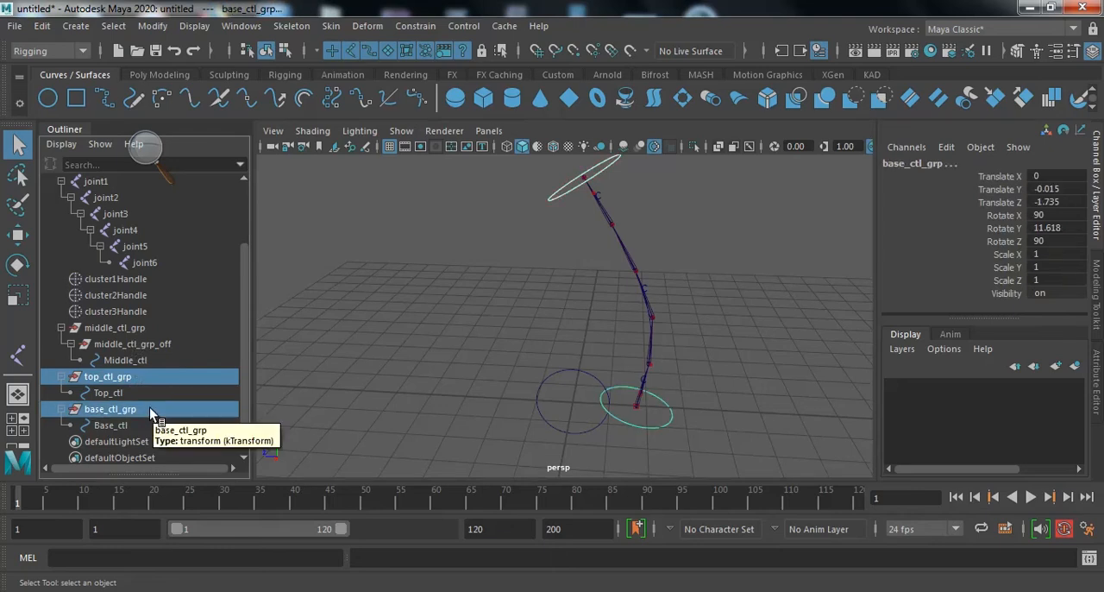
{"action": "left_click", "coordinate": [144, 329], "text": "ctrl"}
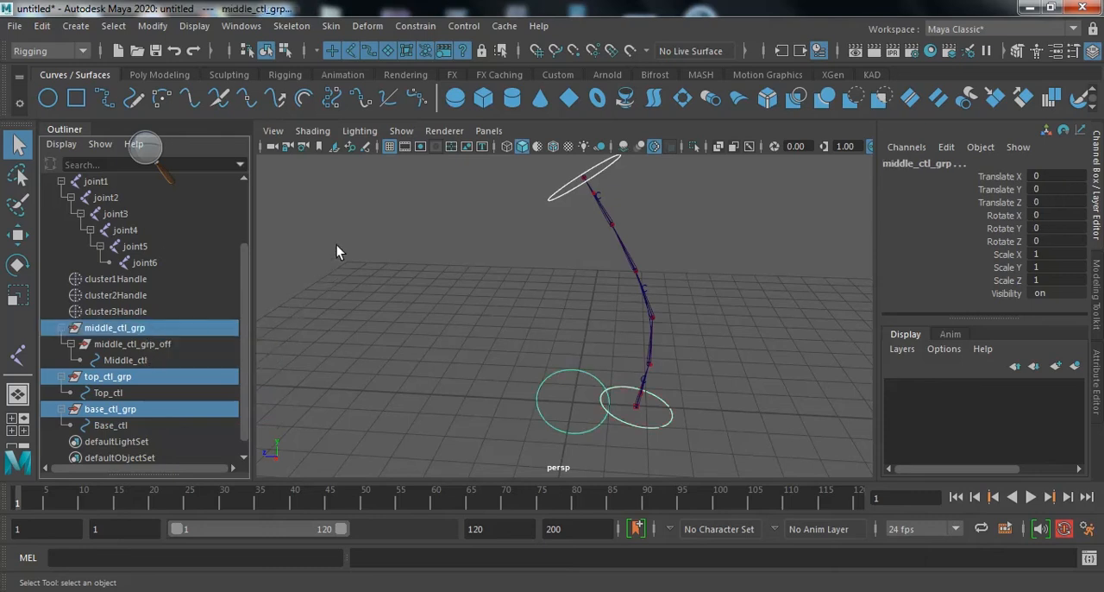
{"action": "left_click", "coordinate": [415, 26]}
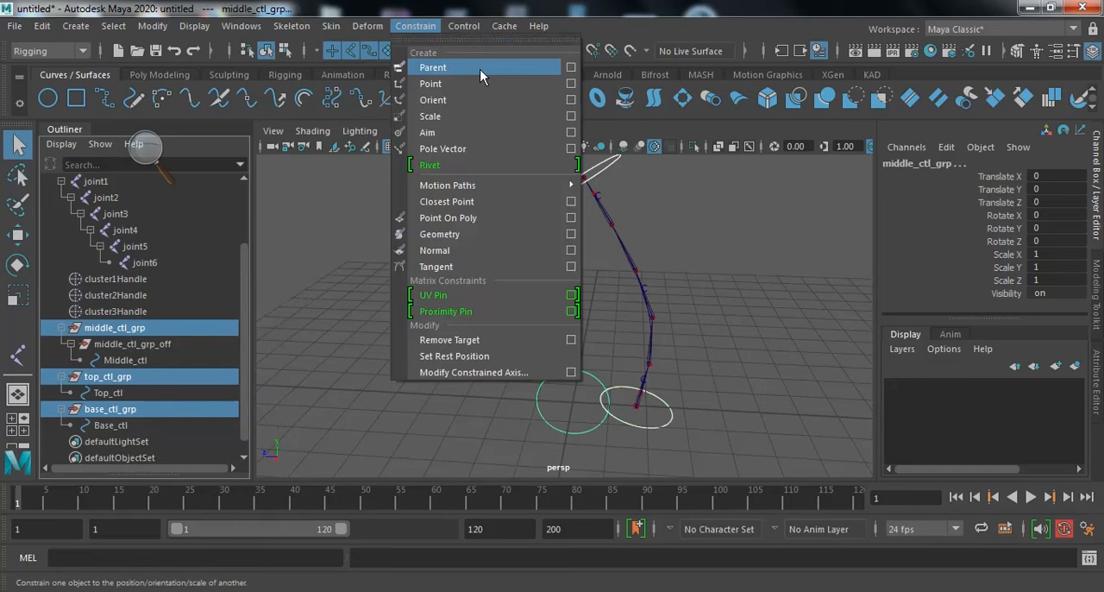
{"action": "left_click", "coordinate": [571, 83]}
{"action": "left_click", "coordinate": [582, 167]}
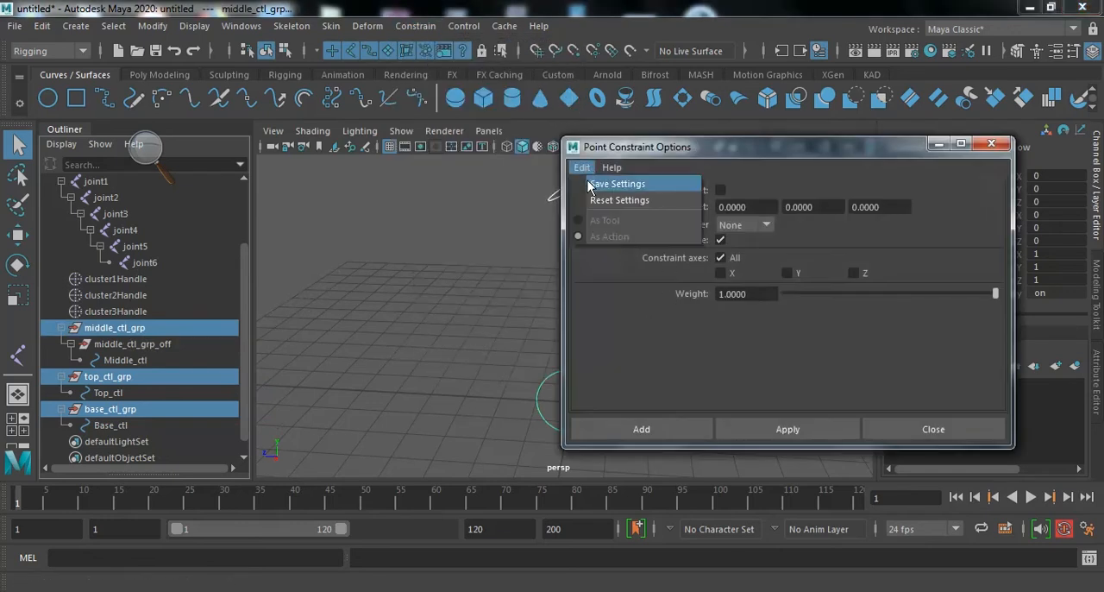
{"action": "left_click", "coordinate": [601, 202]}
{"action": "left_click_drag", "start_coordinate": [770, 155], "coordinate": [851, 154]}
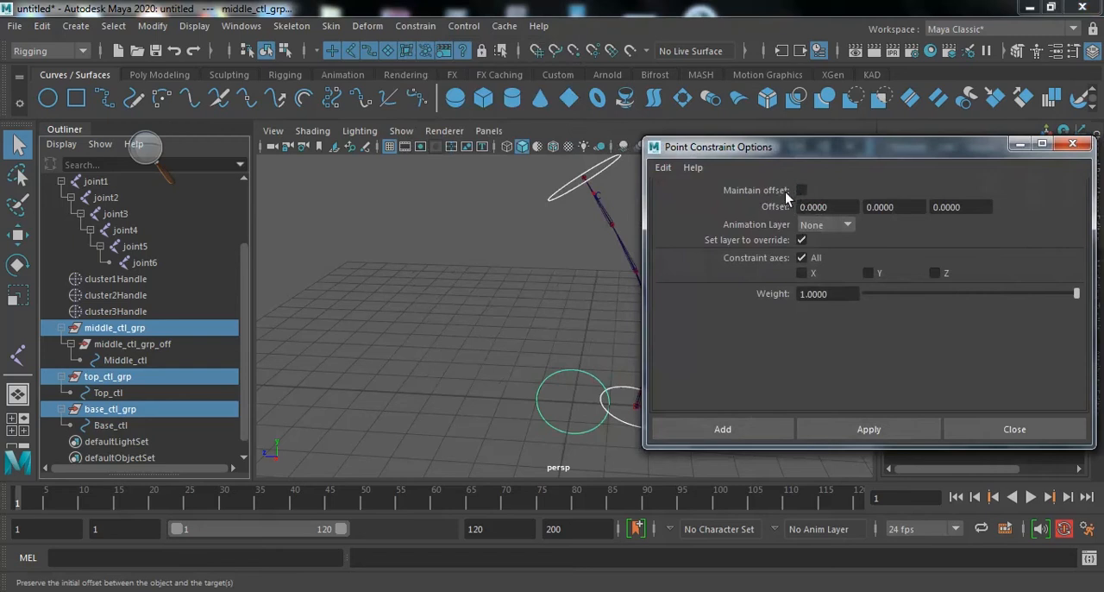
{"action": "left_click", "coordinate": [850, 428]}
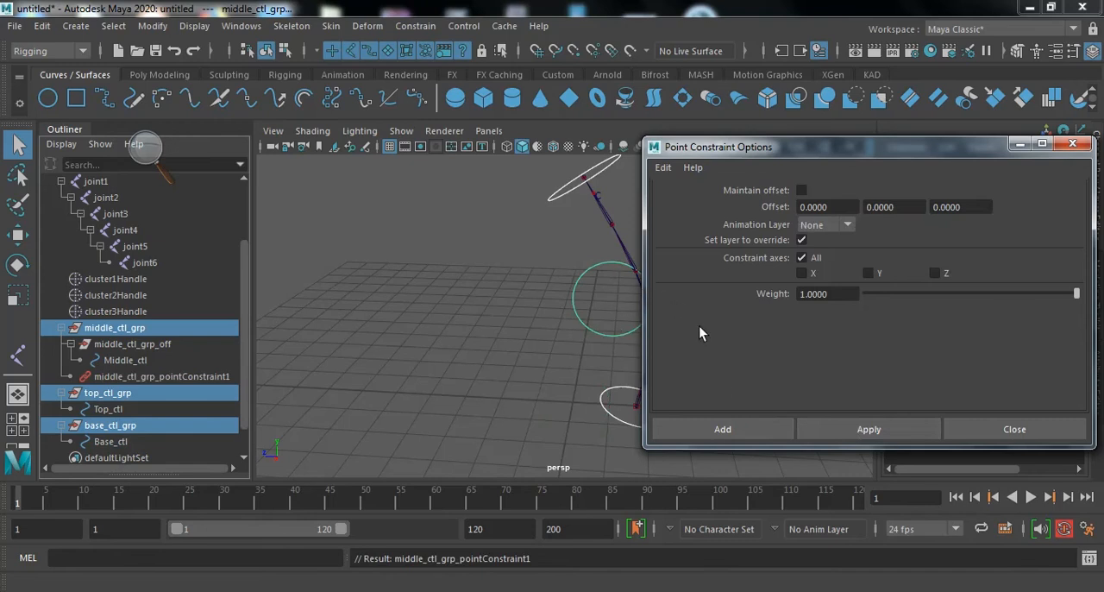
{"action": "left_click", "coordinate": [1015, 430]}
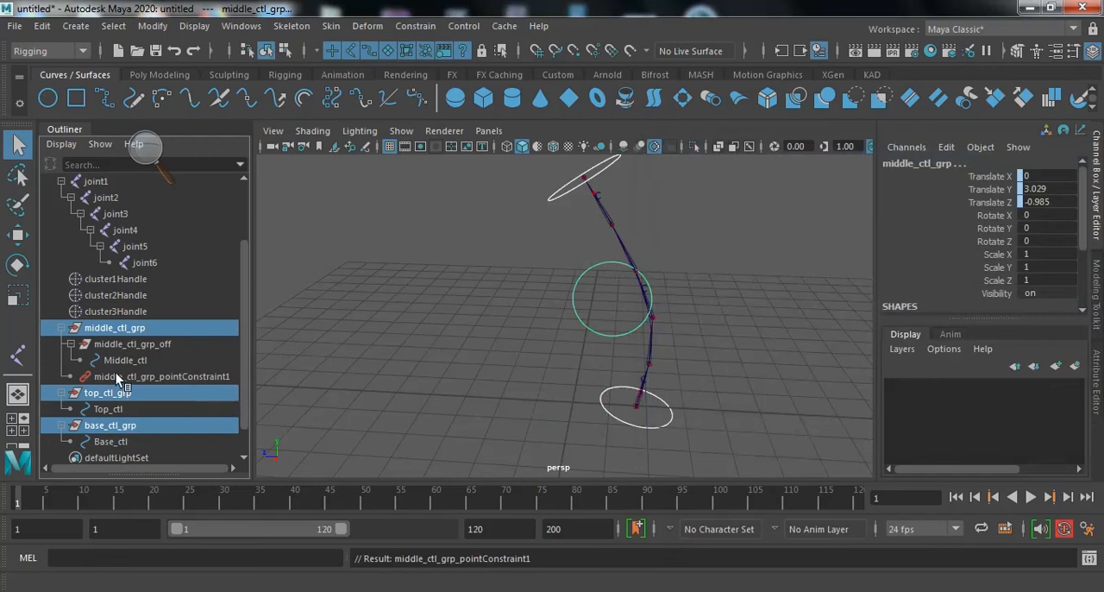
{"action": "left_click", "coordinate": [134, 333]}
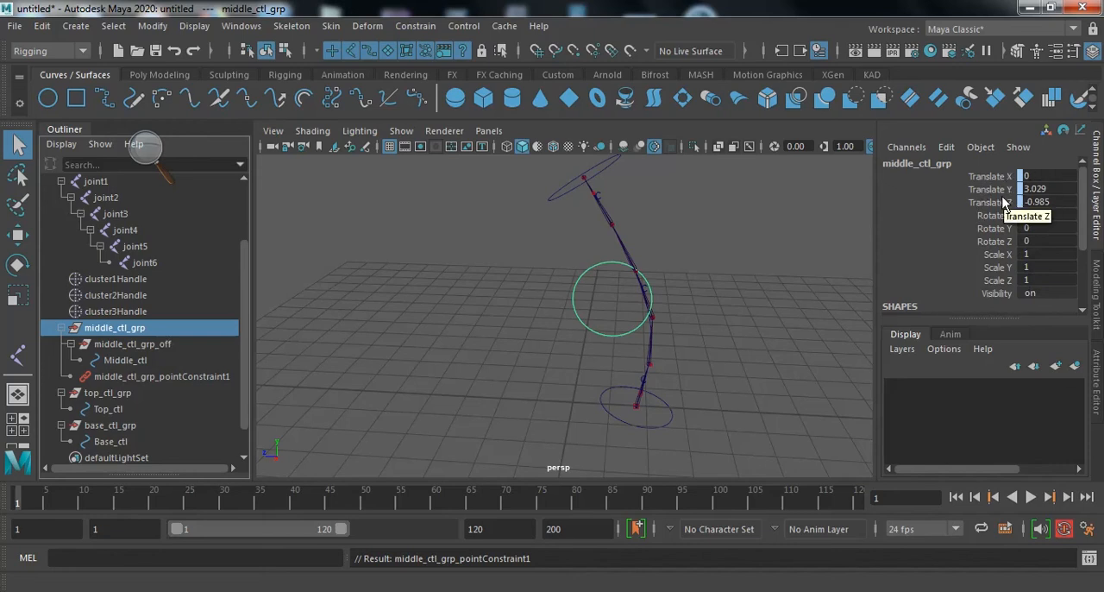
- Set Rotate Z of middle_ctl_grp_off to 90 so the middle circle lies flat
{"action": "left_click", "coordinate": [156, 346]}
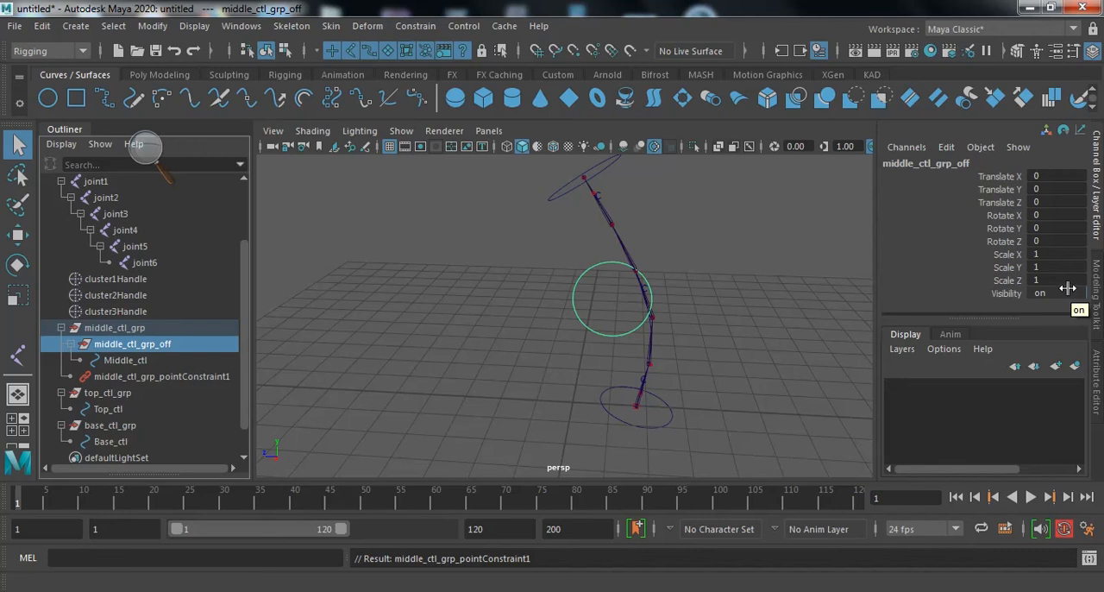
{"action": "key", "text": "e"}
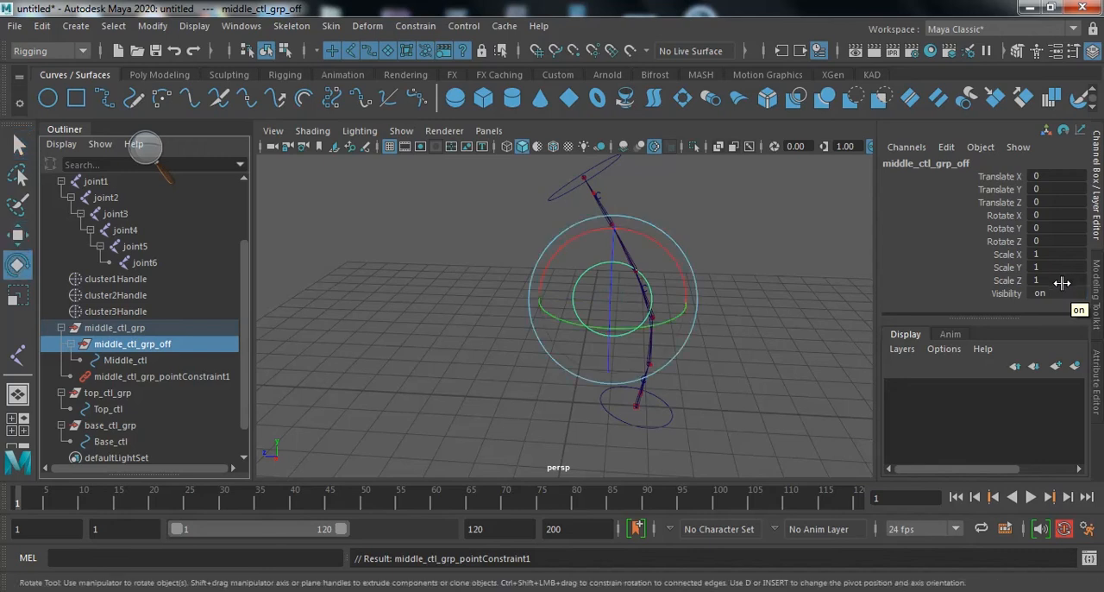
{"action": "key", "text": "w"}
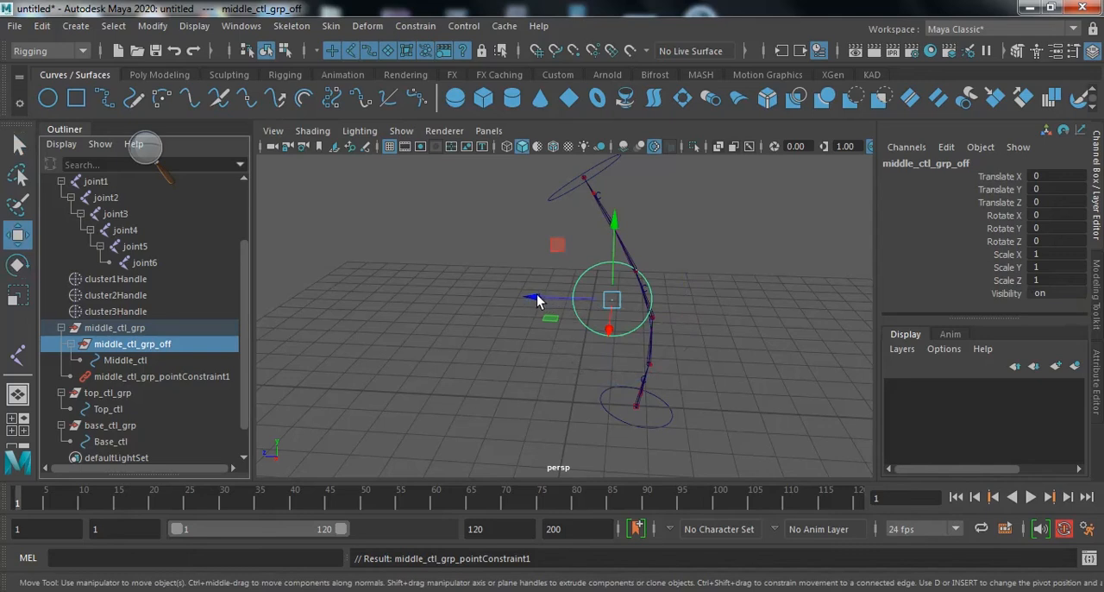
{"action": "left_click", "coordinate": [1073, 239]}
{"action": "type", "text": "90"}
{"action": "key", "text": "Return"}
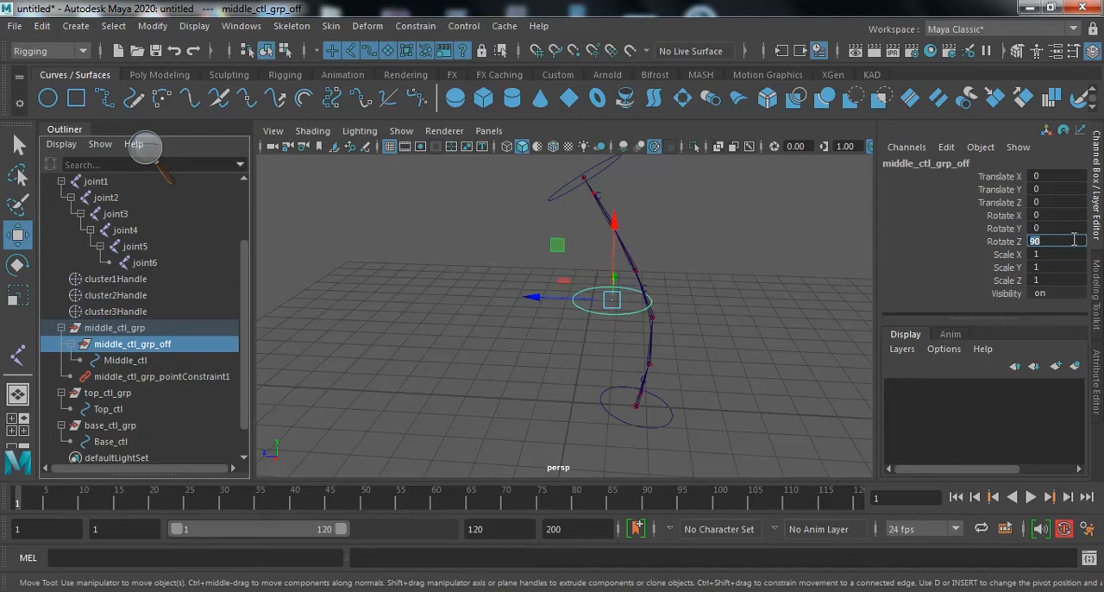
{"action": "key", "text": "Return"}
- Point-snap middle_ctl_grp_off onto the middle of the chain between joint3 and joint4, and check Middle_ctl's channel values
{"action": "scroll", "coordinate": [742, 333], "scroll_direction": "up", "scroll_amount": 2}
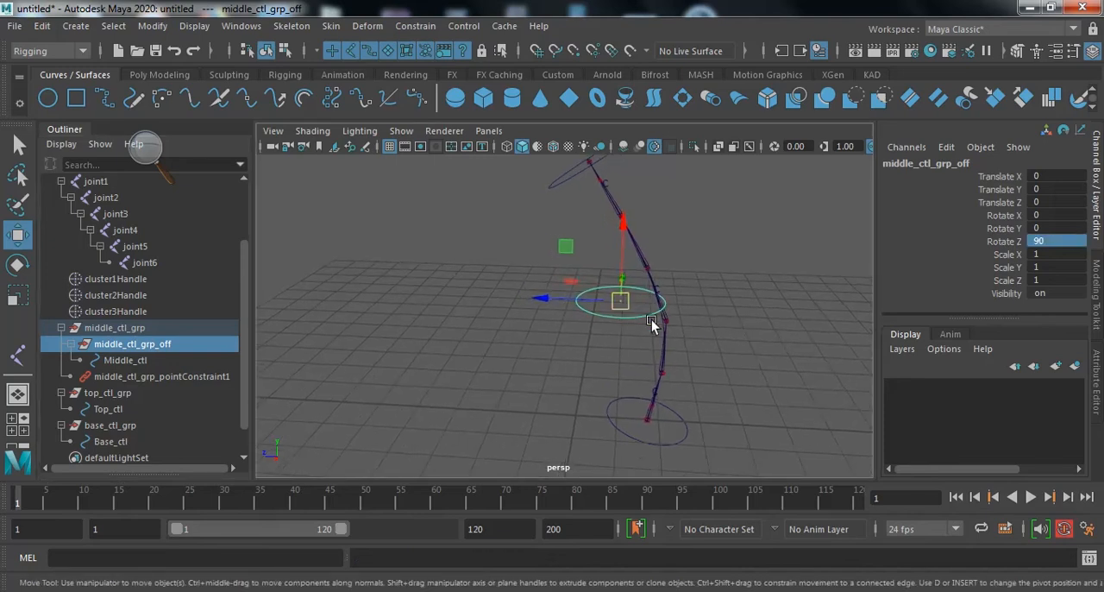
{"action": "left_click_drag", "start_coordinate": [660, 302], "coordinate": [692, 292], "text": "alt"}
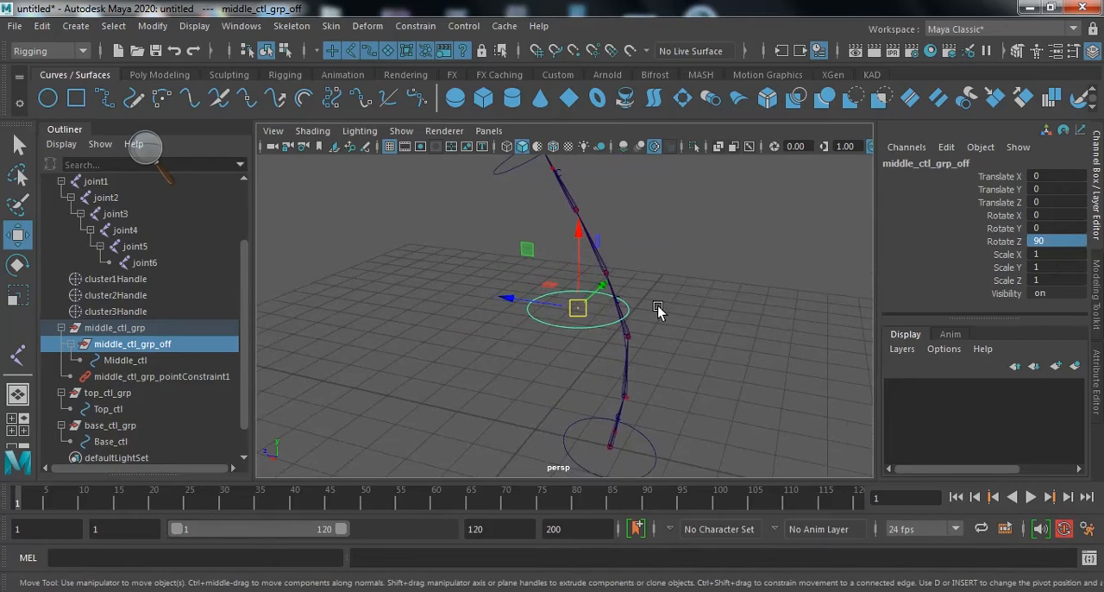
{"action": "key", "text": "v"}
{"action": "left_click_drag", "start_coordinate": [577, 312], "coordinate": [619, 304]}
{"action": "mouse_move", "coordinate": [739, 375]}
{"action": "left_mouse_down", "text": "alt"}
{"action": "mouse_move", "coordinate": [681, 339]}
{"action": "mouse_move", "coordinate": [666, 345]}
{"action": "mouse_move", "coordinate": [722, 365]}
{"action": "left_mouse_up", "text": "alt"}
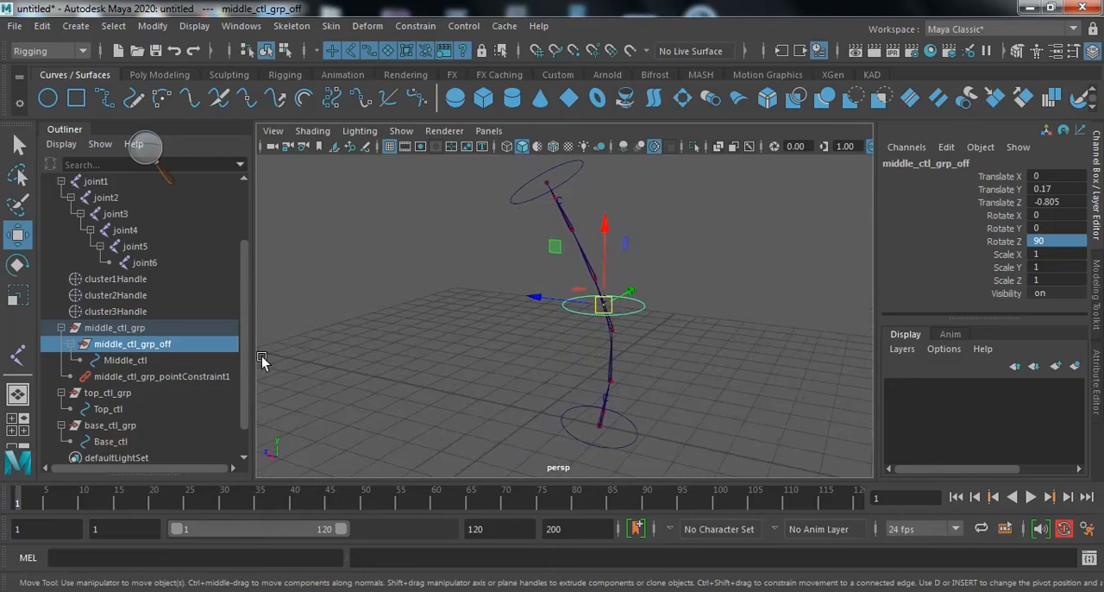
{"action": "left_click", "coordinate": [151, 360]}
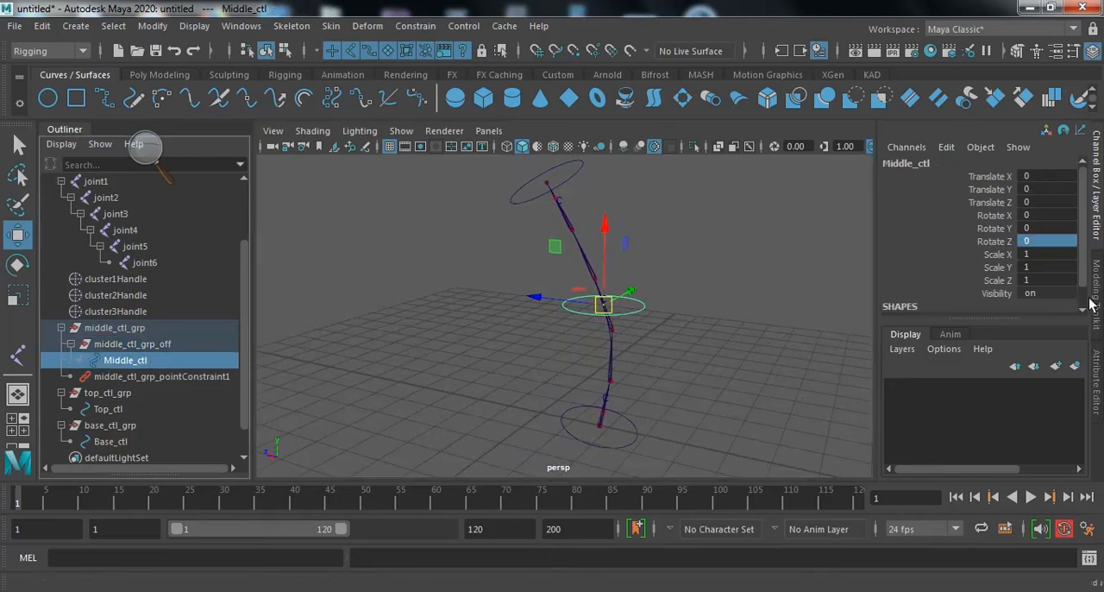